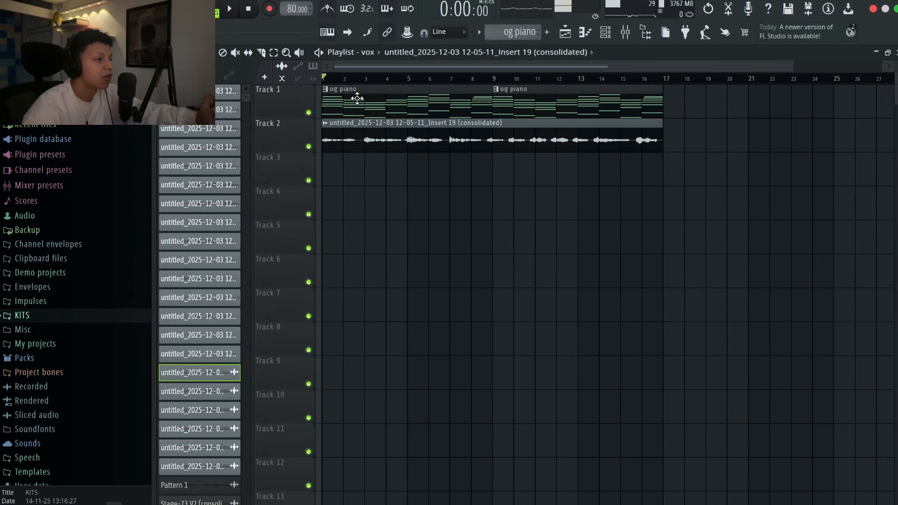
Step: Open the og piano pattern in the piano roll and examine its chord and bass notes across all eight bars
double_click(358, 98)
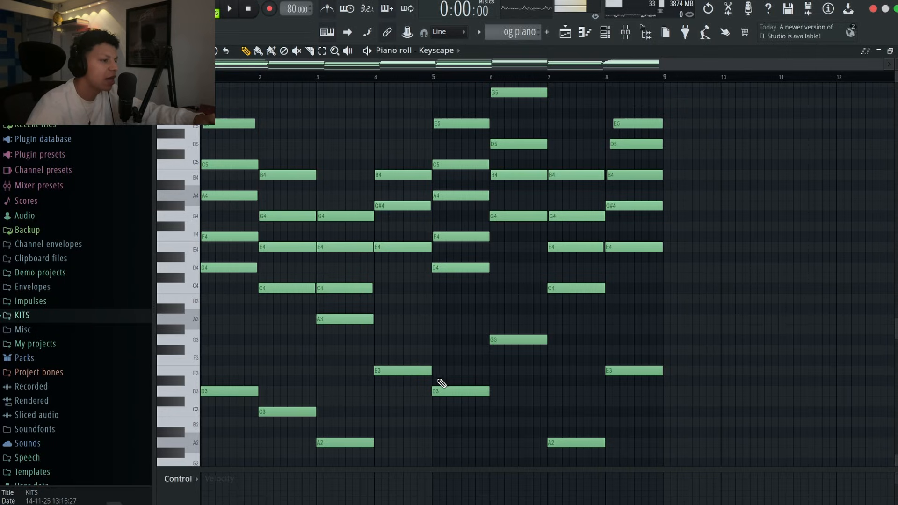
scroll(494, 218, up, 1)
scroll(467, 193, down, 1)
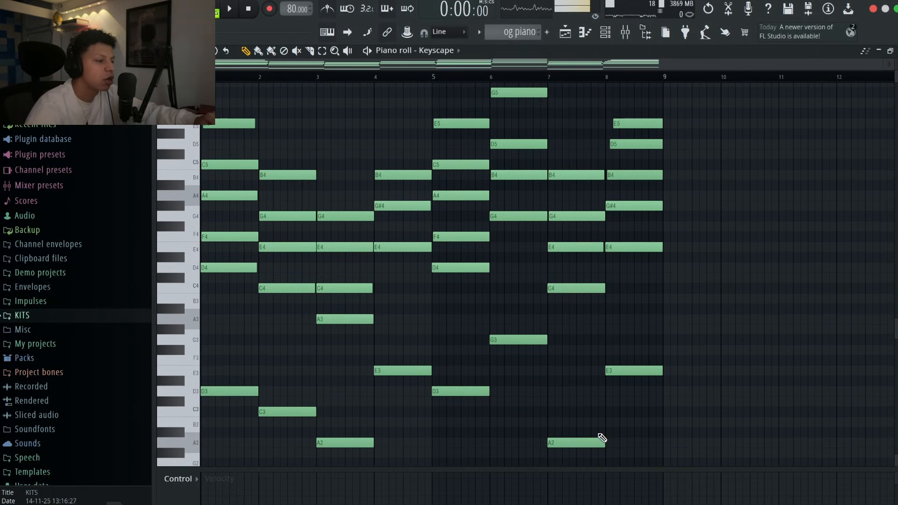
scroll(604, 345, up, 3)
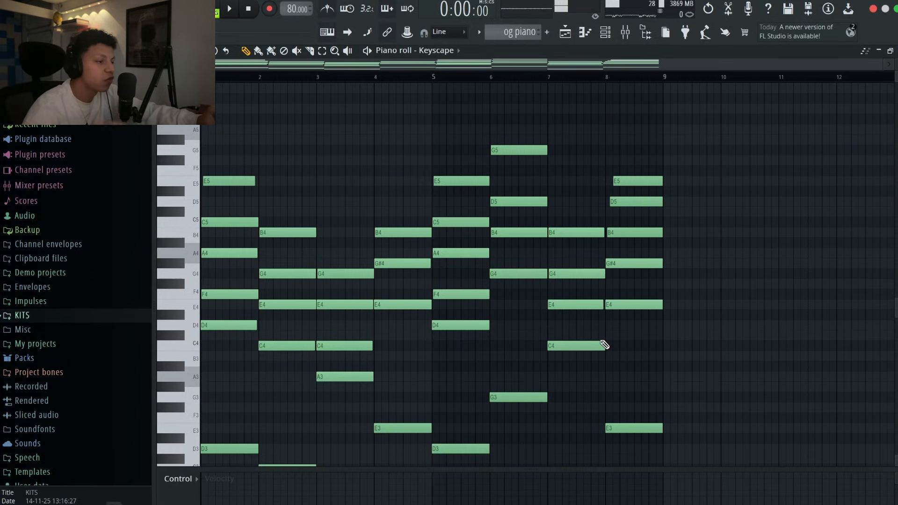
scroll(591, 344, down, 5)
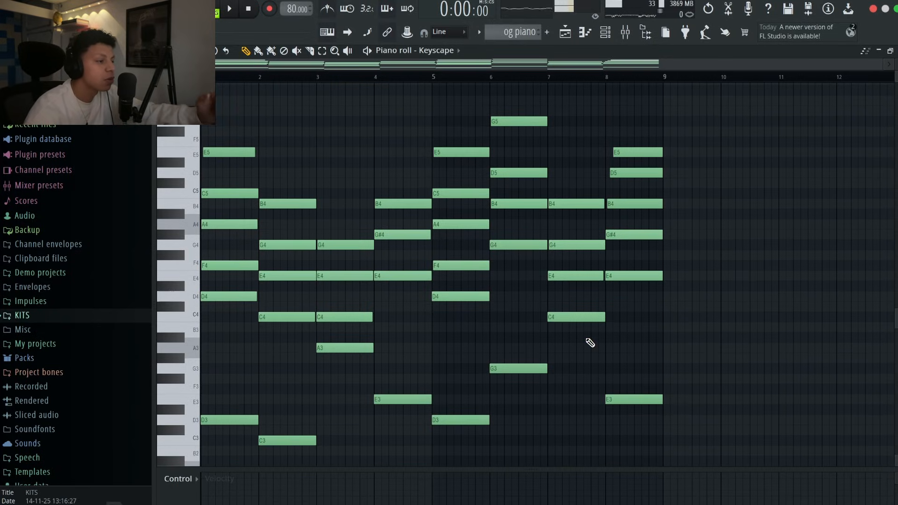
scroll(585, 323, up, 3)
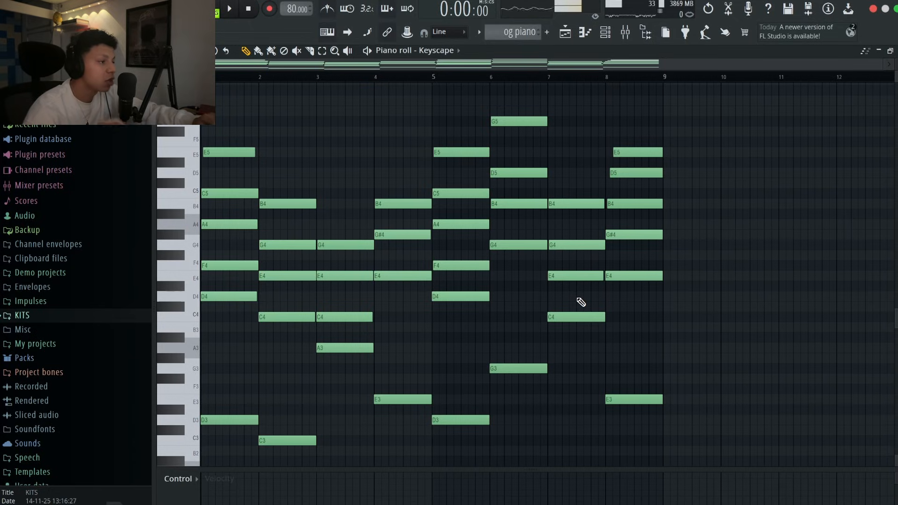
scroll(339, 329, down, 3)
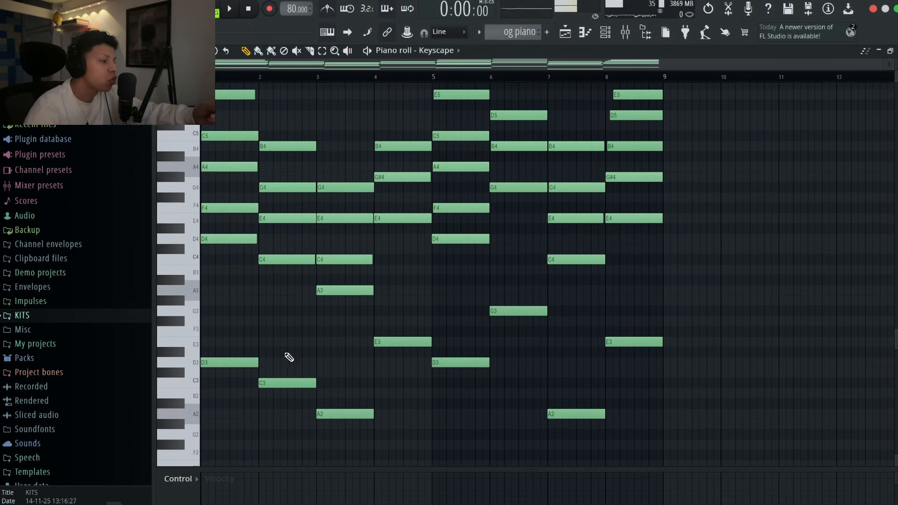
scroll(288, 360, up, 2)
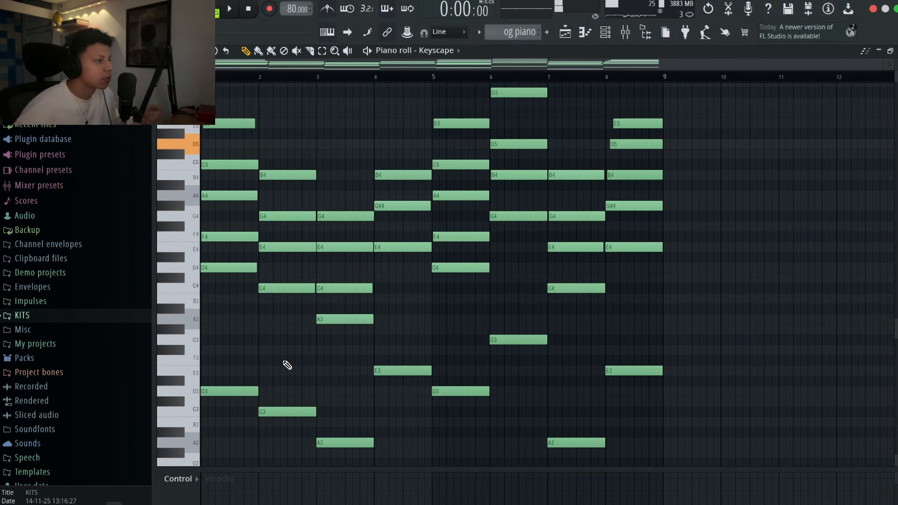
scroll(270, 315, up, 1)
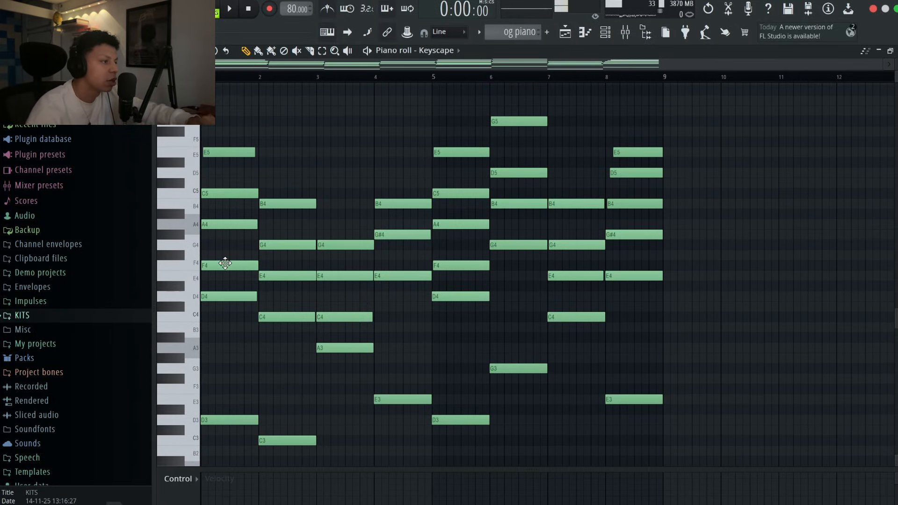
Step: Highlight the upper chord notes of bars 1 to 4 in turn, single out the G#4 in bar 4, and play the pattern
drag(225, 116, 226, 354)
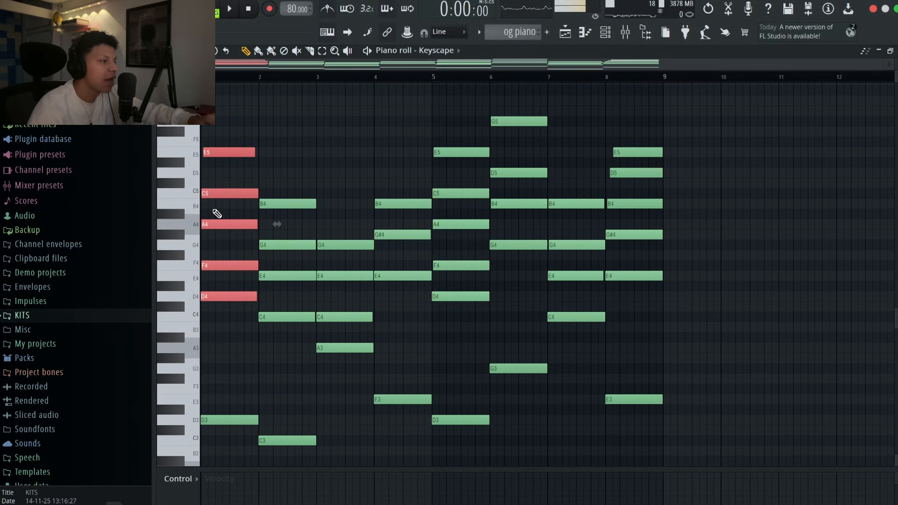
click(230, 192)
click(236, 154)
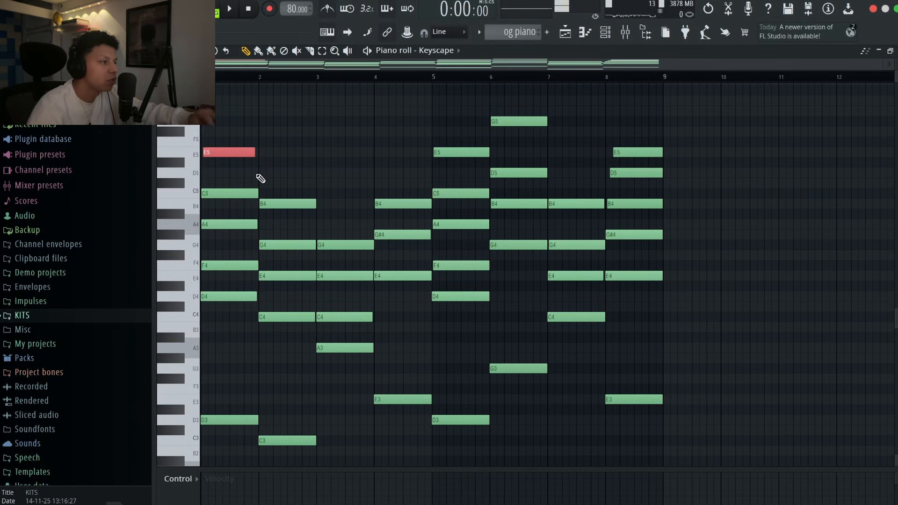
drag(232, 211, 234, 310)
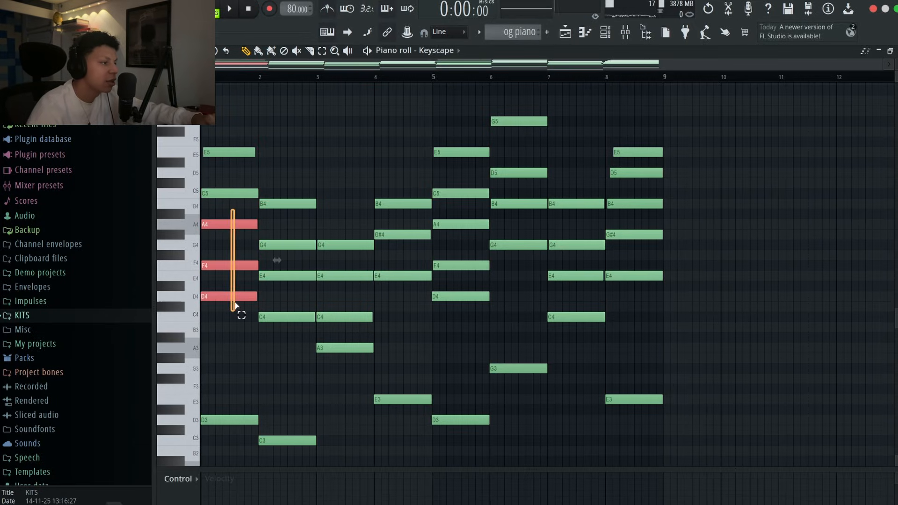
drag(283, 179, 310, 360)
drag(334, 219, 353, 373)
drag(392, 192, 399, 288)
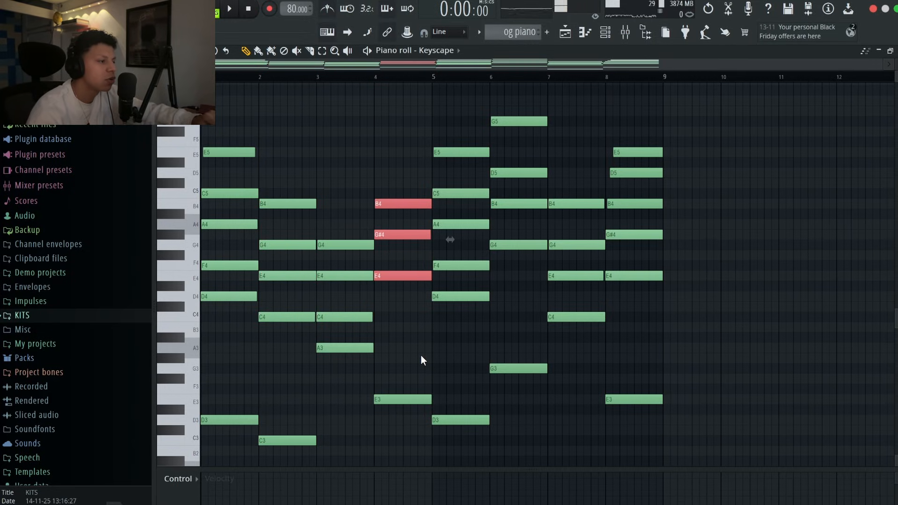
drag(381, 230, 399, 240)
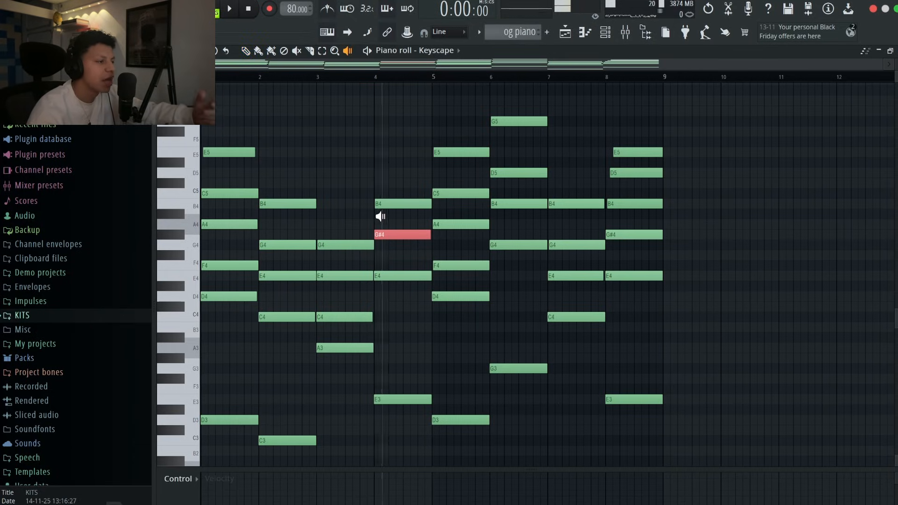
drag(341, 232, 380, 244)
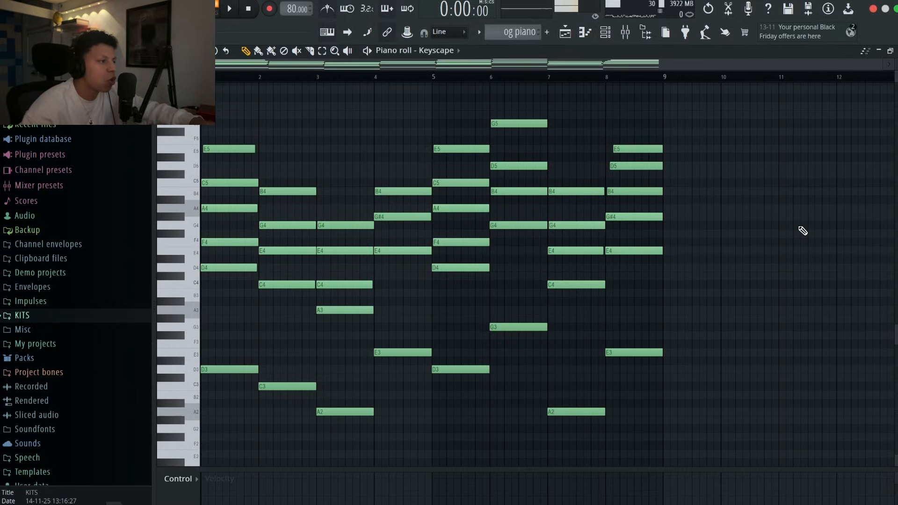
key(space)
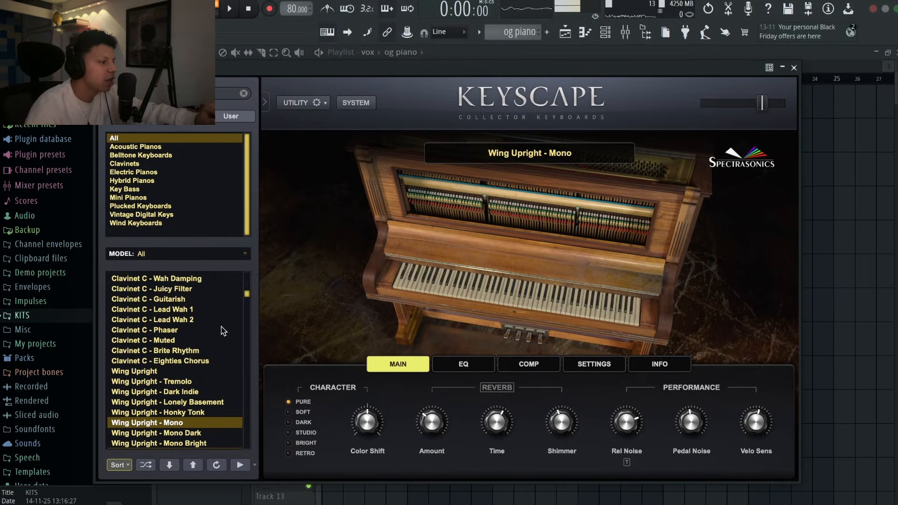
Step: Examine the Keyscape presets around Wing Upright - Mono and review the ValhallaVintageVerb and Fruity Parametric EQ 2 settings on mixer Insert 1
scroll(145, 398, down, 1)
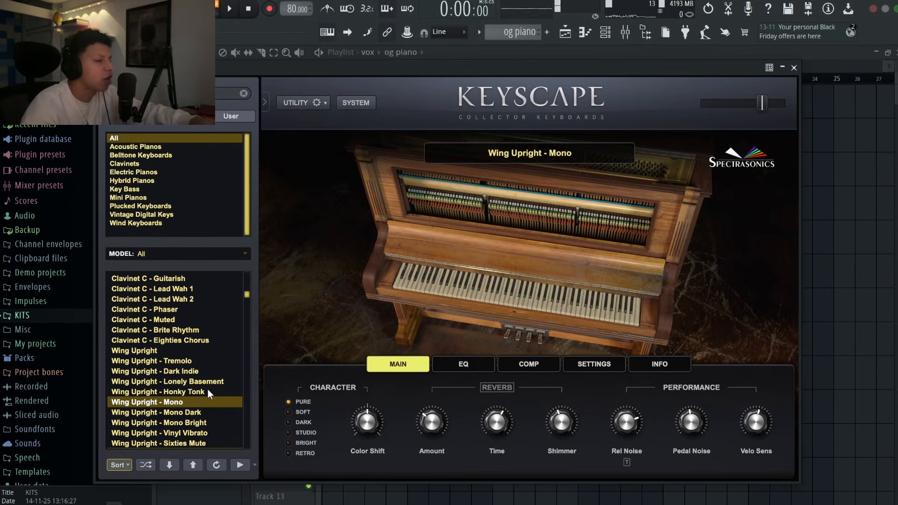
key(F9)
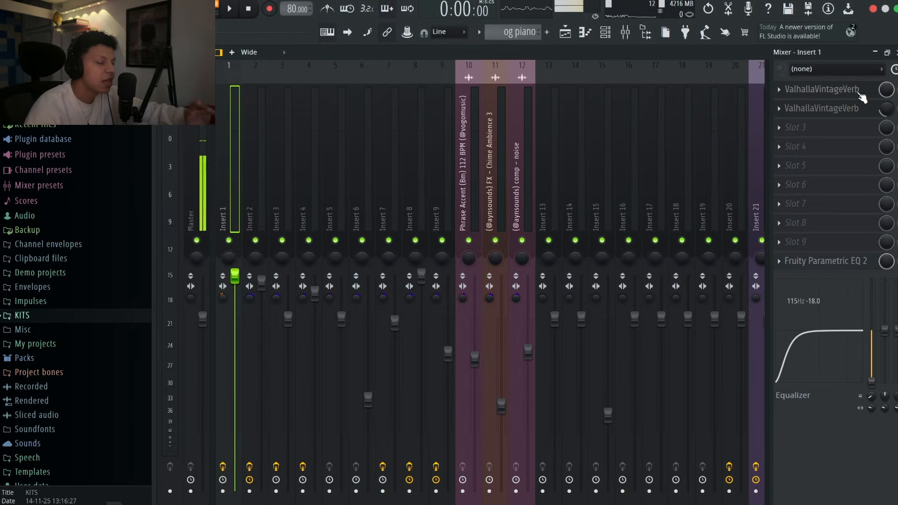
click(860, 93)
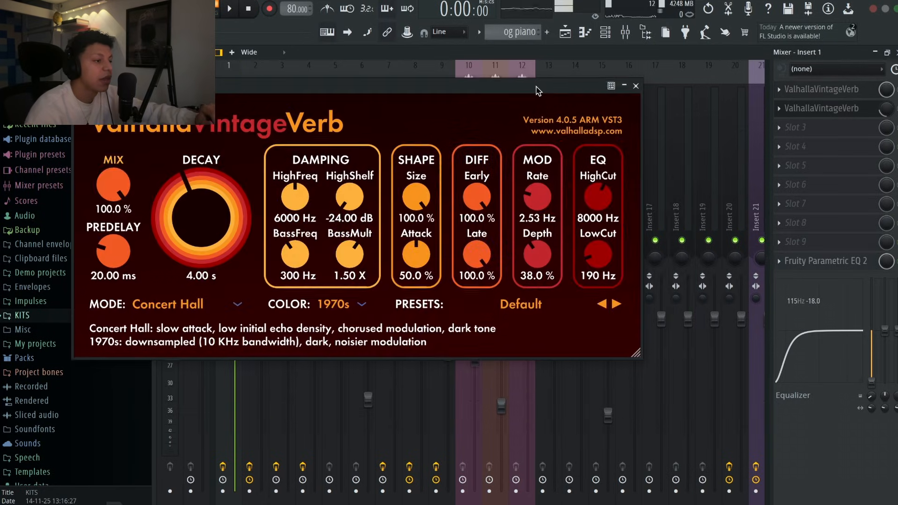
drag(536, 88, 612, 102)
click(826, 261)
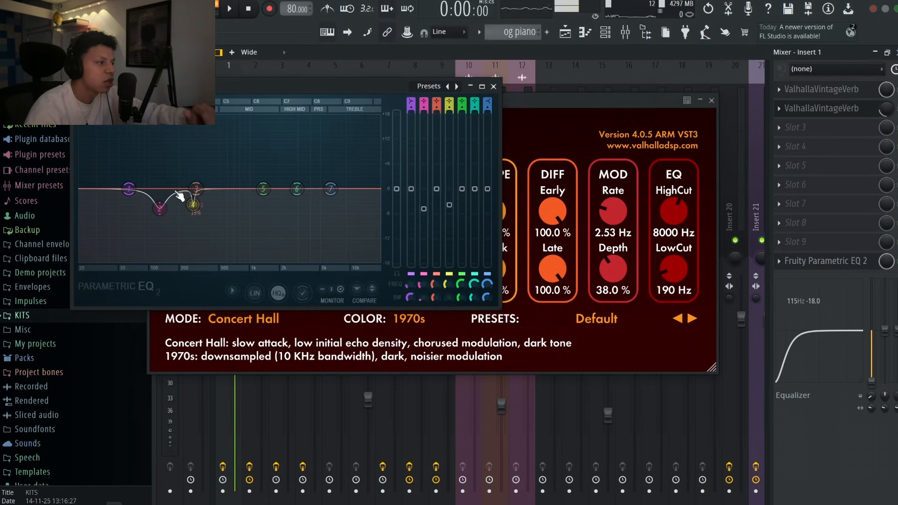
click(493, 86)
click(712, 100)
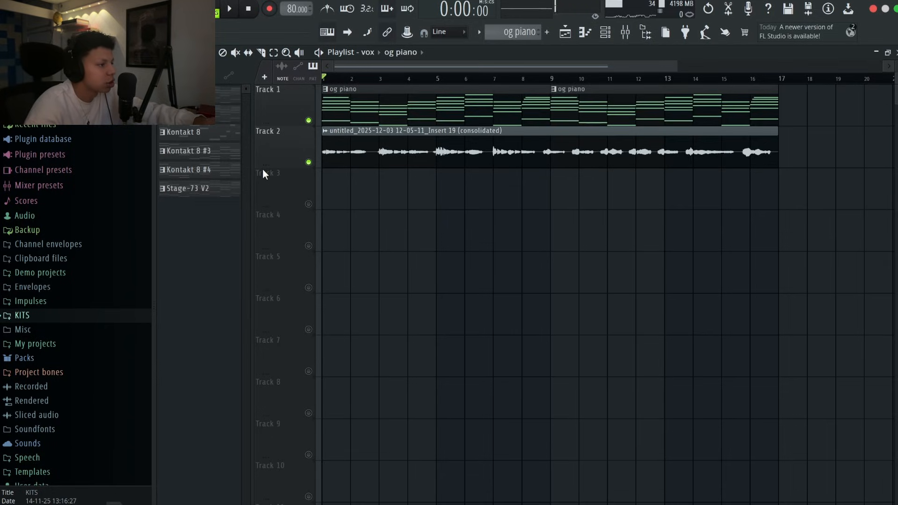
Step: Play the og piano and vocal clips together from the start of the playlist
key(space)
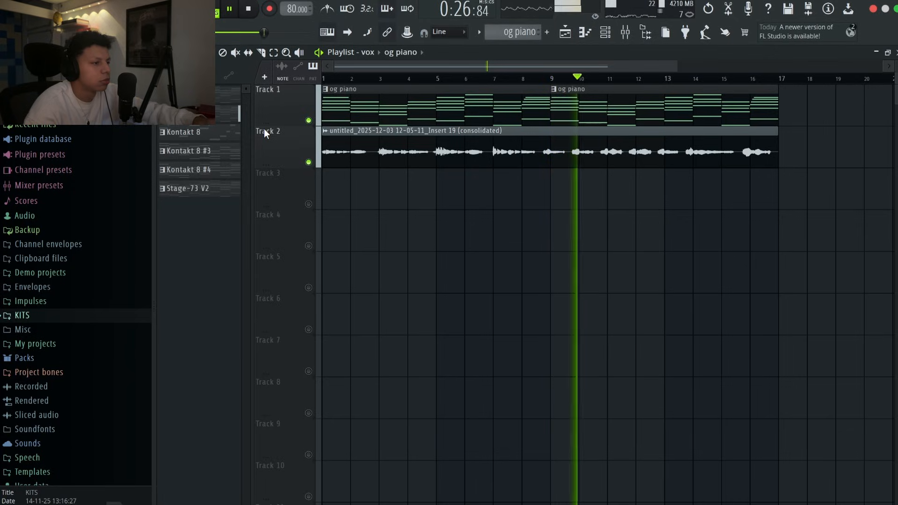
key(space)
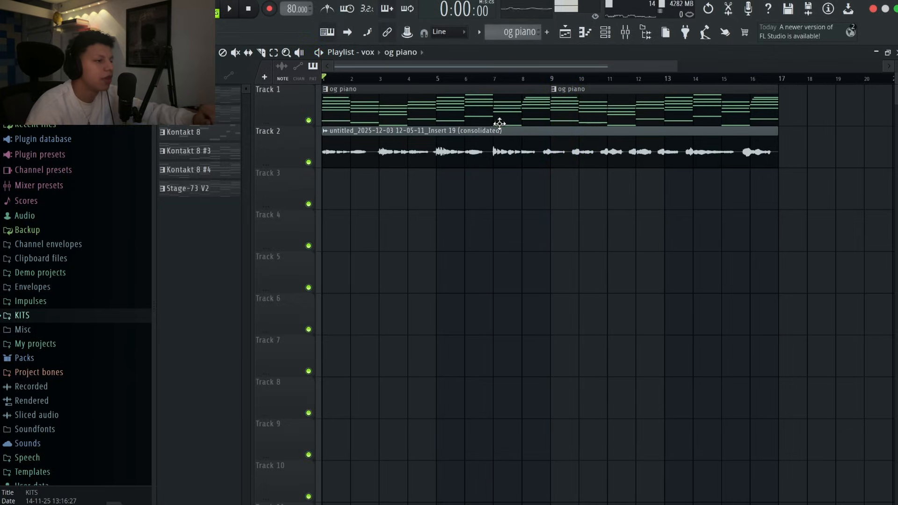
Step: Review the vocal effects on mixer Insert 20 from NS1 Stereo through Fruity Chorus, and replay the playlist's opening bars
click(624, 37)
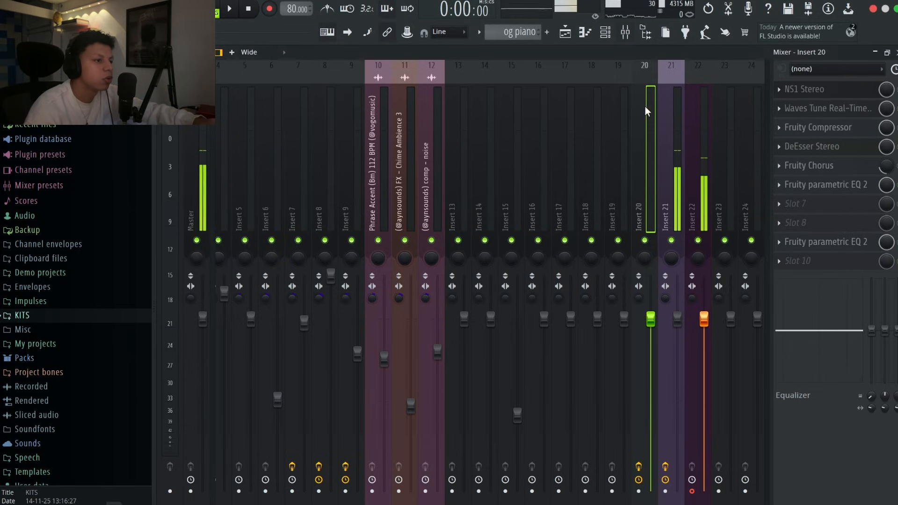
click(811, 90)
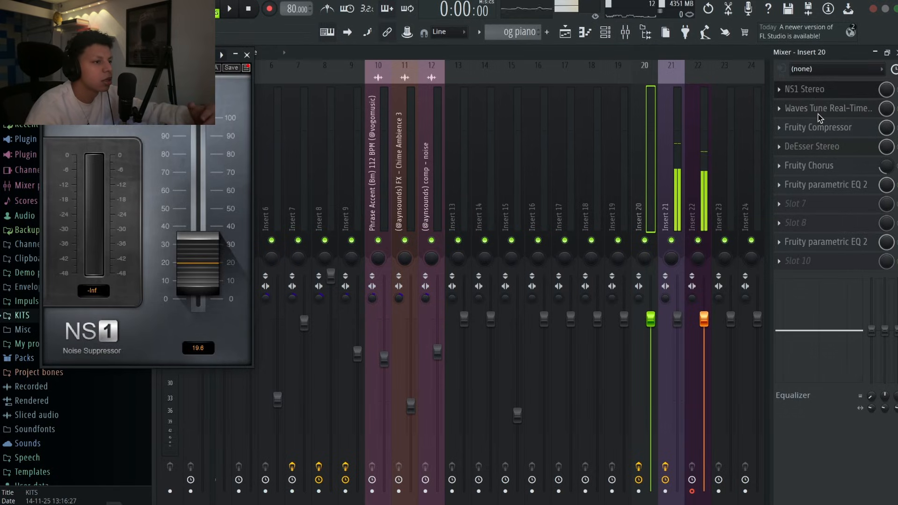
click(819, 112)
click(817, 130)
click(821, 132)
click(823, 165)
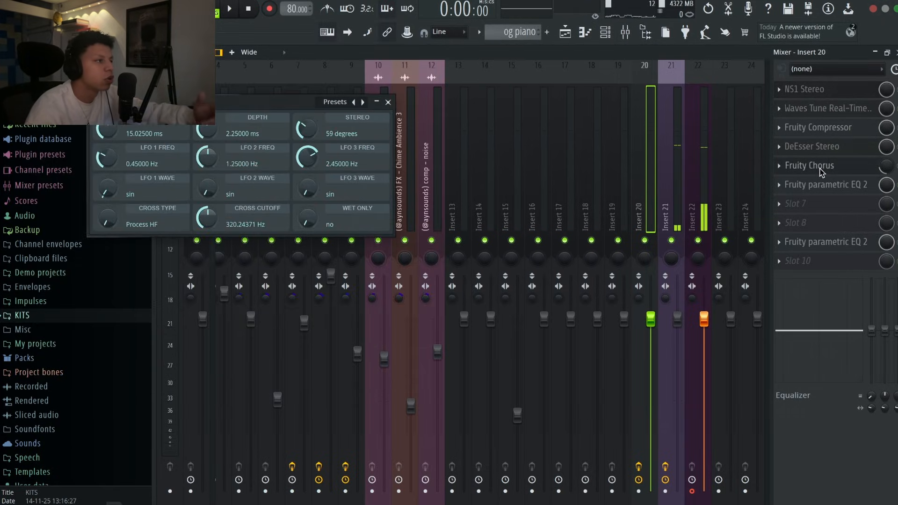
click(823, 165)
key(F5)
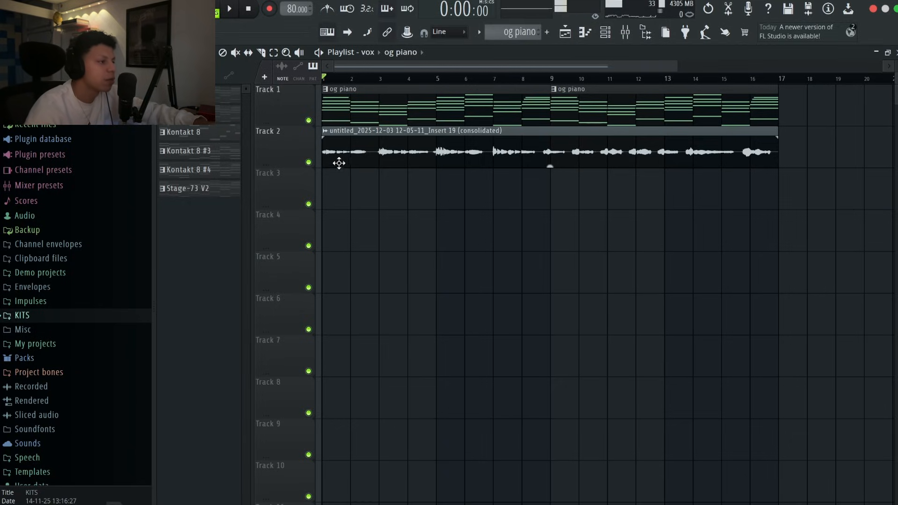
key(space)
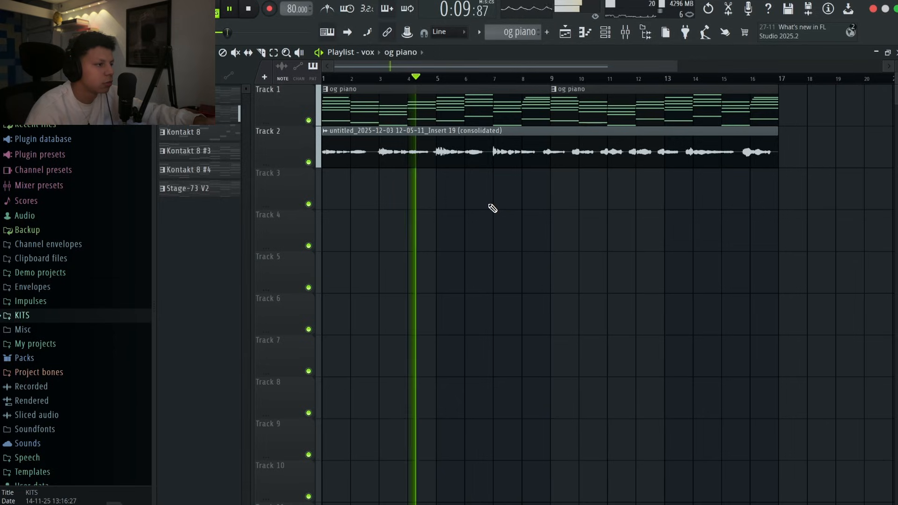
key(space)
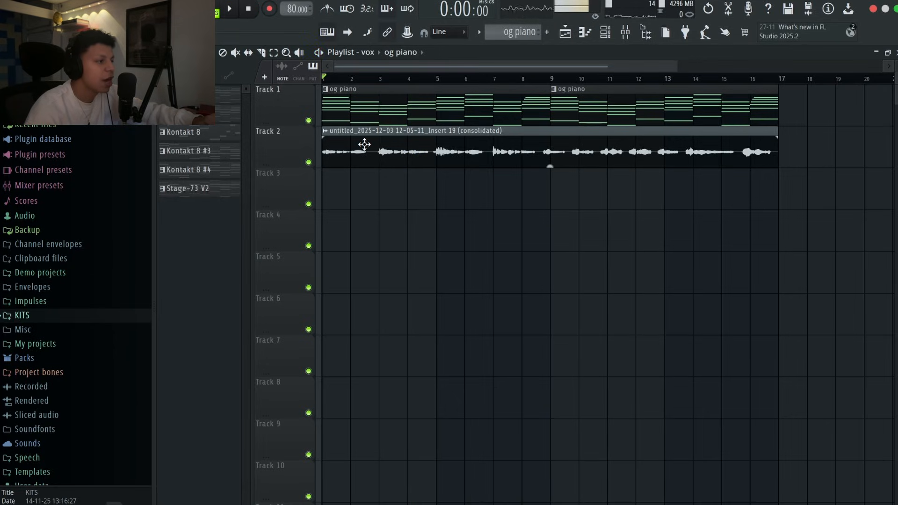
Step: Switch the playlist from the vox arrangement to the one named Arrangement
click(365, 144)
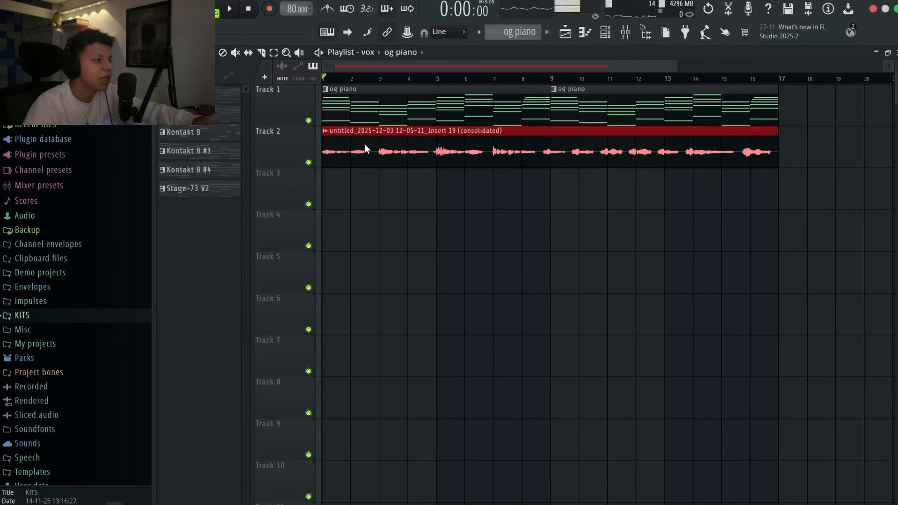
click(375, 54)
click(379, 92)
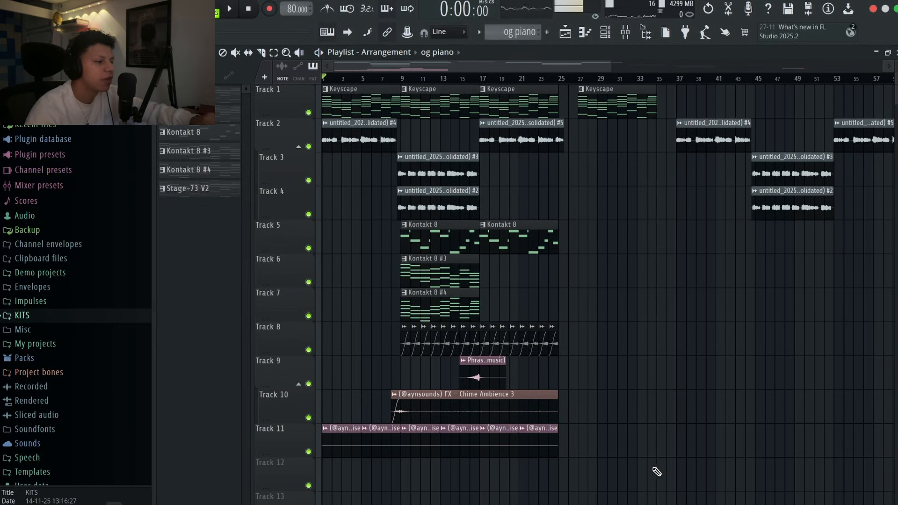
Step: Set the project tempo to 100 BPM
drag(635, 457, 282, 102)
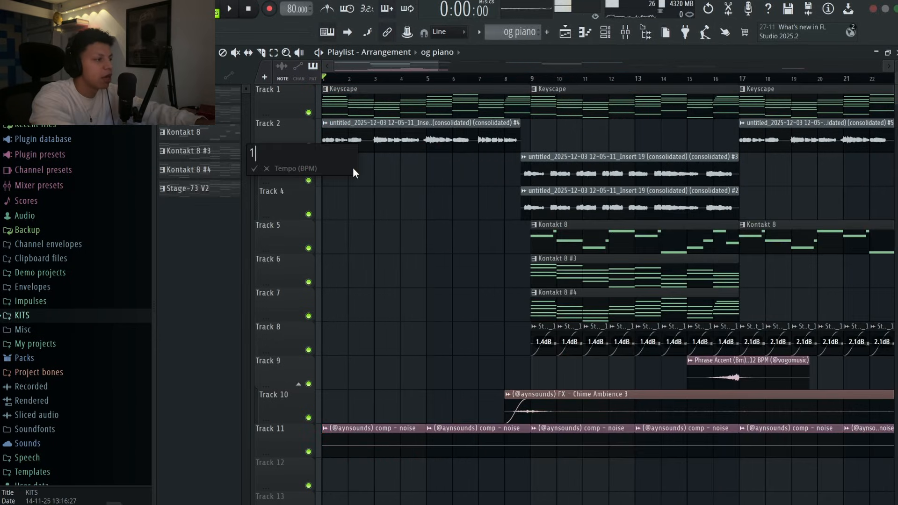
key(BackSpace)
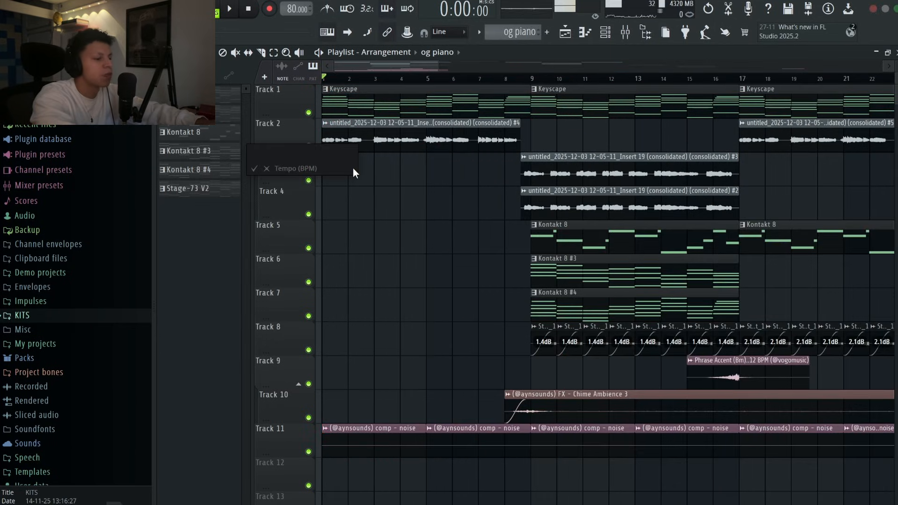
text(100)
key(Return)
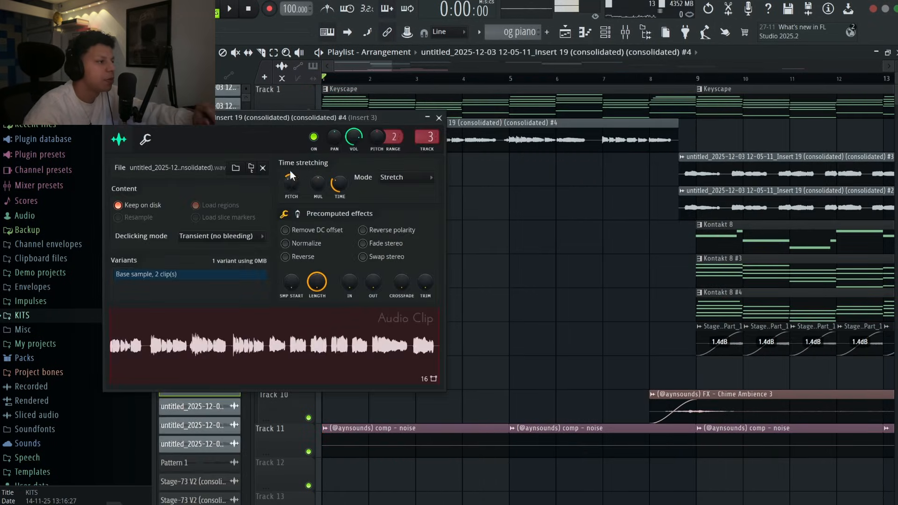
Step: Close the vocal clip's settings and review the DeEsser, ValhallaVintageVerb and Fruity parametric EQ 2 on mixer Insert 3
click(439, 118)
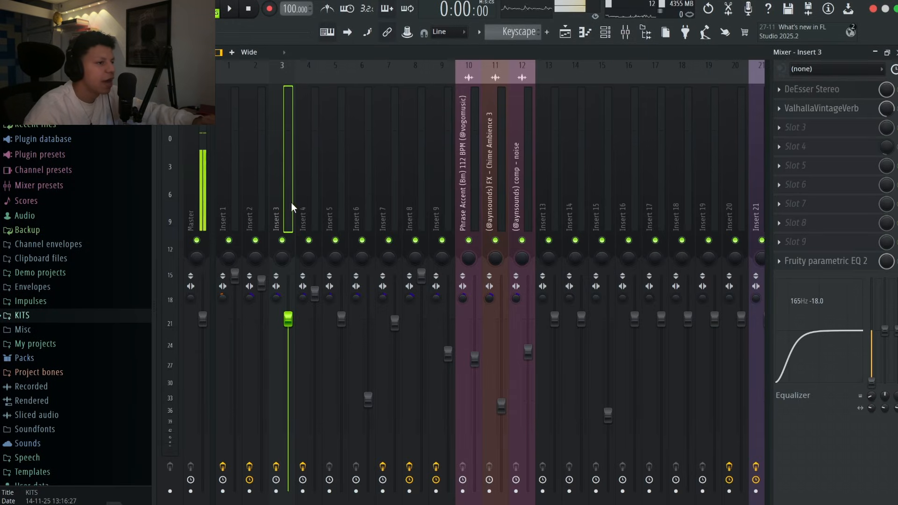
click(816, 93)
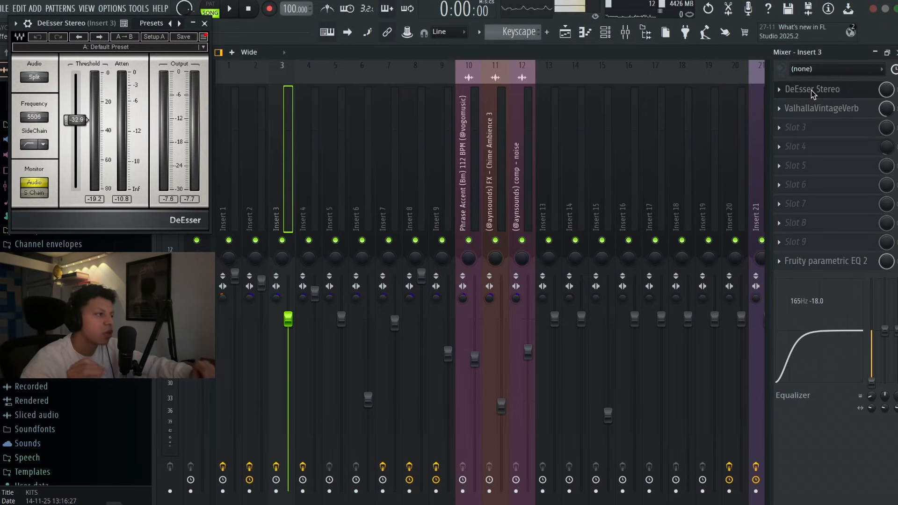
click(821, 108)
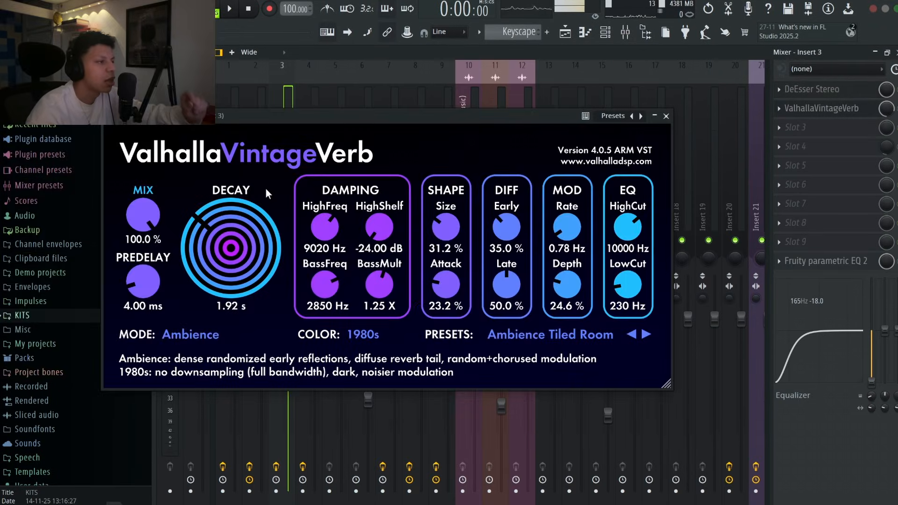
click(825, 261)
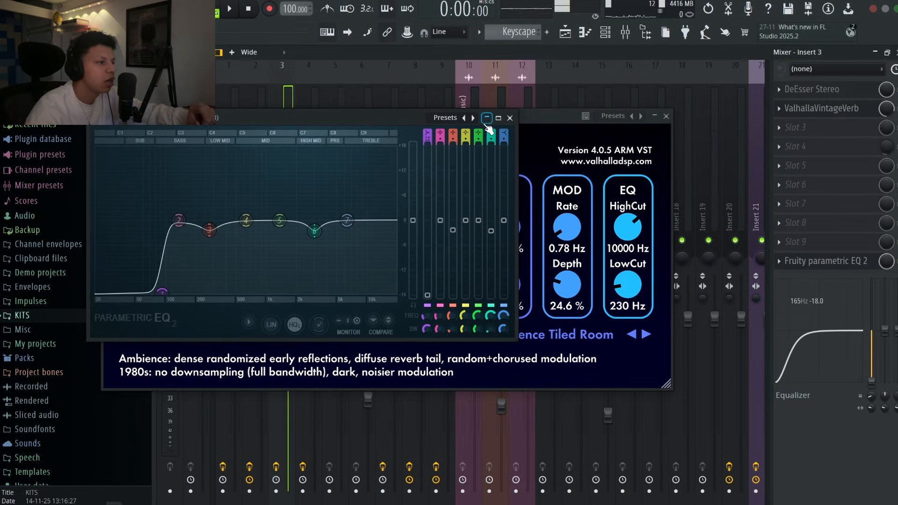
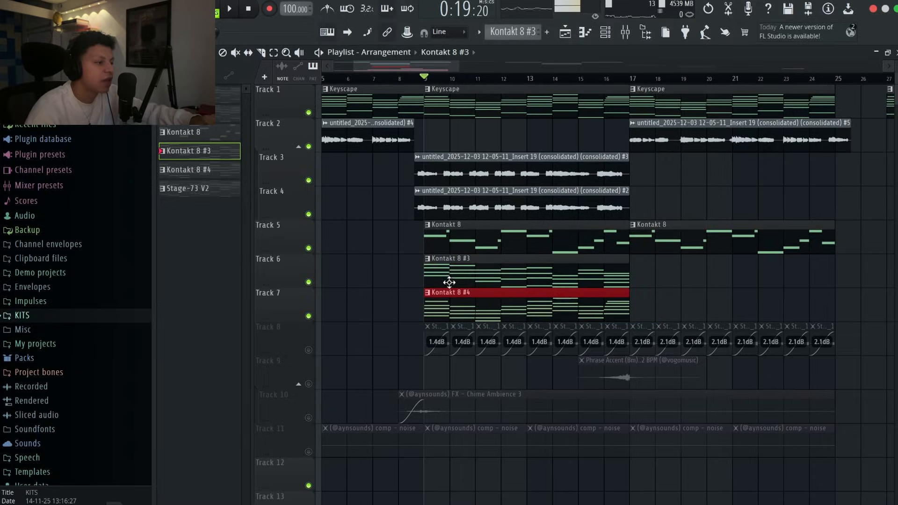
Step: Play the arrangement from bar 9 and delete the stray Kontakt 8 #3 clip placed on Track 7 at bar 20
key(space)
click(707, 295)
click(709, 294)
click(759, 296)
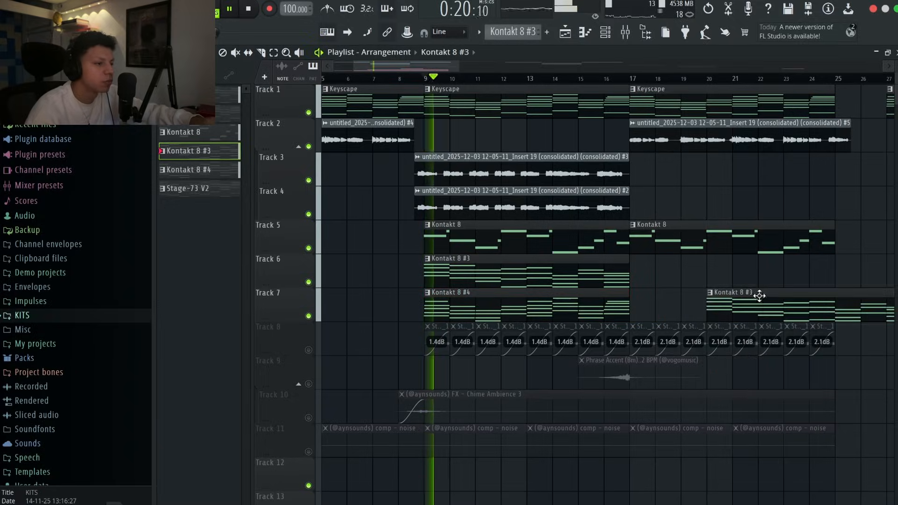
right_click(760, 297)
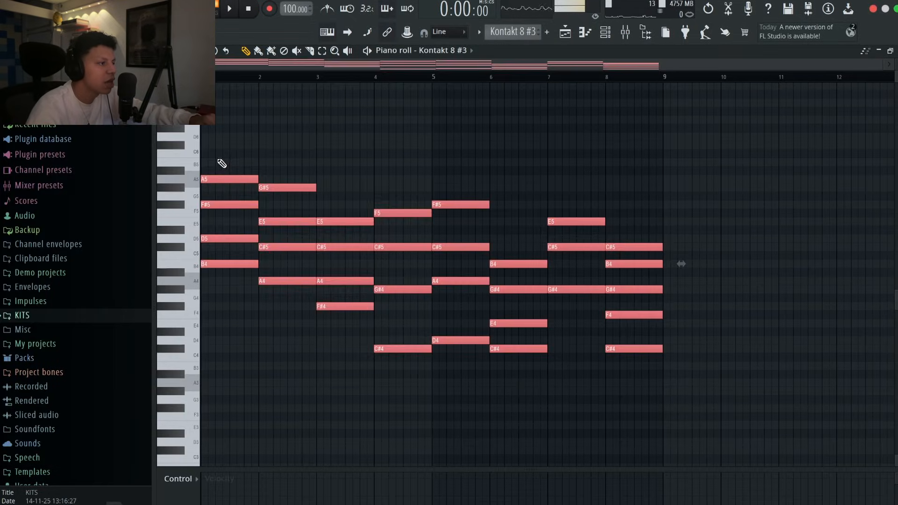
Step: Play the chord notes in the Kontakt 8 #3 piano roll and review ValhallaVintageVerb on mixer Insert 7
drag(220, 164, 731, 396)
drag(370, 74, 349, 75)
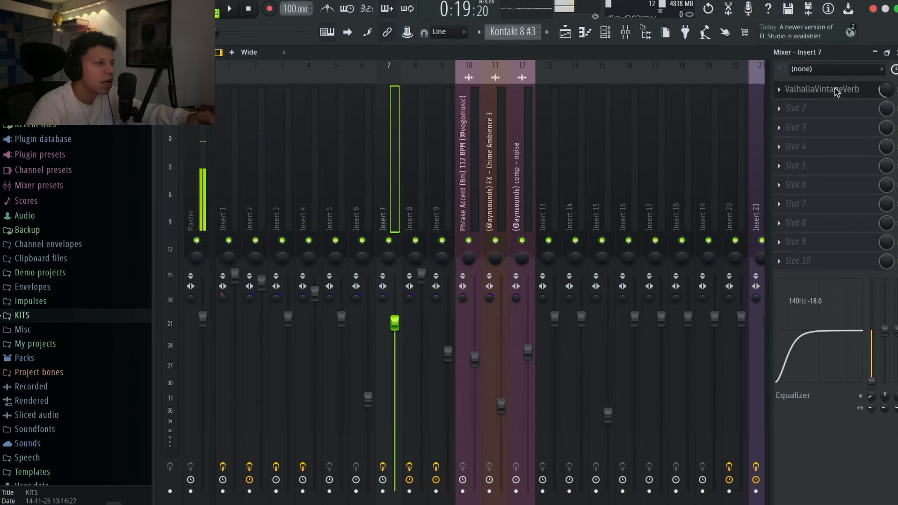
click(837, 91)
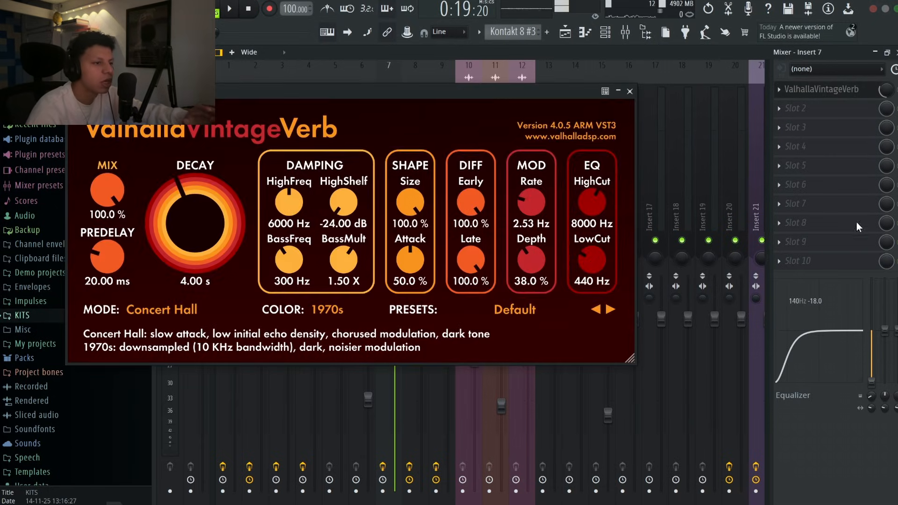
click(630, 92)
key(F9)
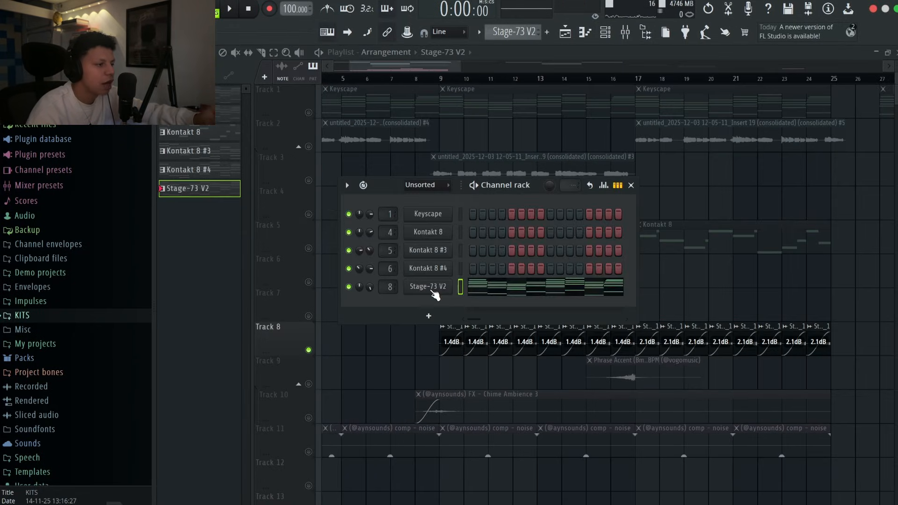
Step: Review the Stage-73 V2 instrument's preset The Butterfly Effect and play its chord pattern in the piano roll
click(427, 287)
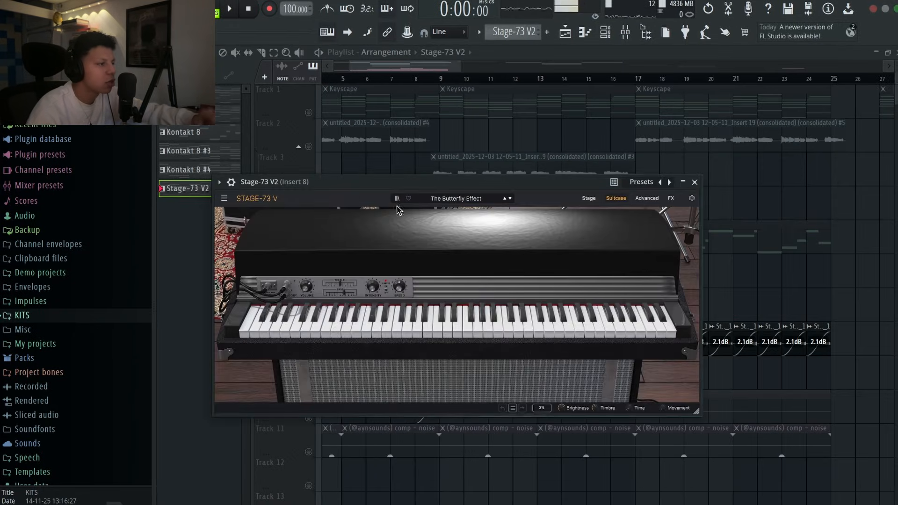
click(695, 183)
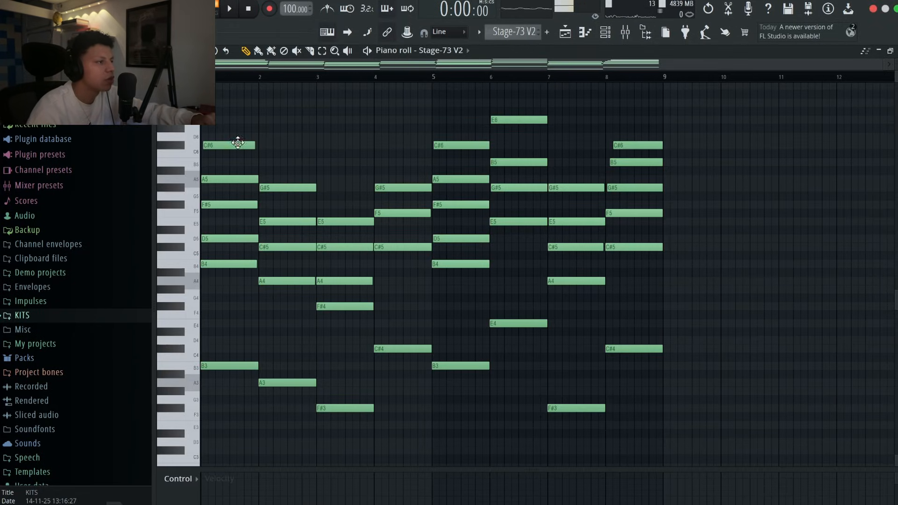
drag(226, 116, 716, 427)
click(701, 374)
right_click(734, 372)
key(space)
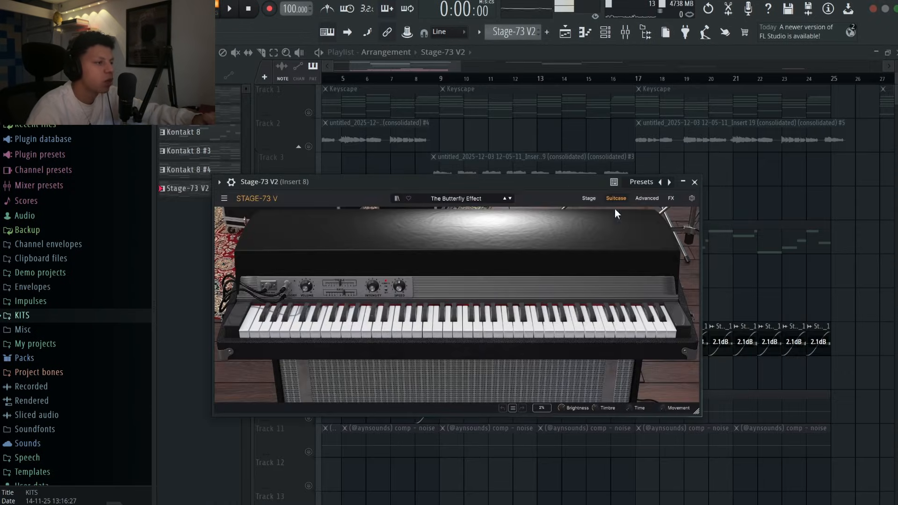
click(696, 183)
click(632, 184)
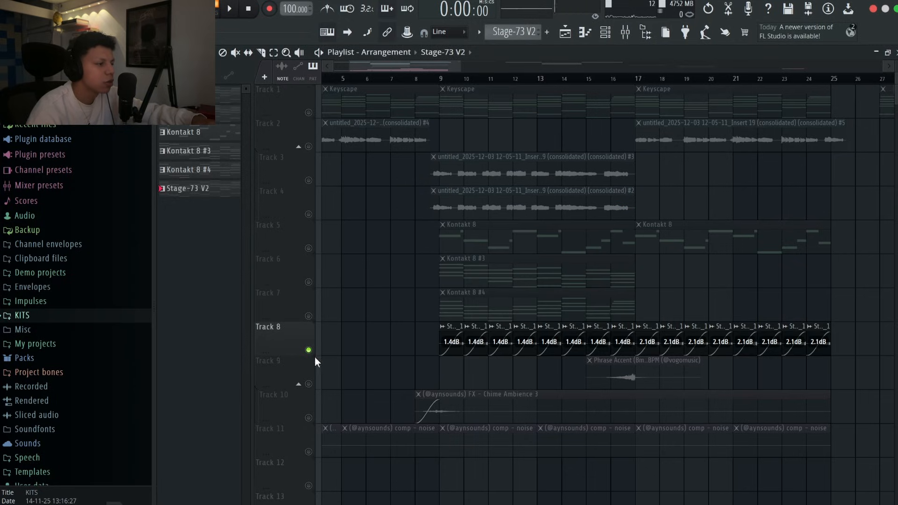
Step: Audition the consolidated Stage-73 V2 clips soloed on Track 8 and examine their fades from bar 9 onward
right_click(308, 350)
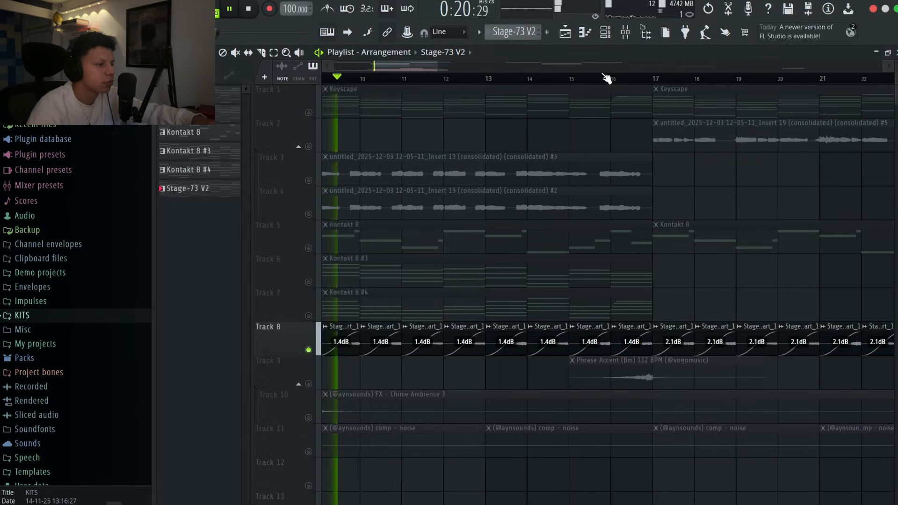
scroll(607, 79, down, 1)
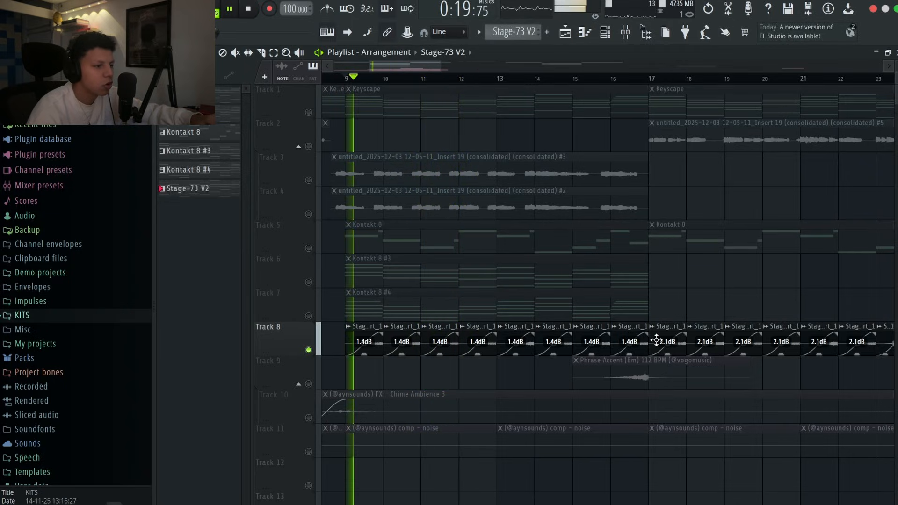
drag(642, 304, 341, 384)
scroll(384, 82, up, 5)
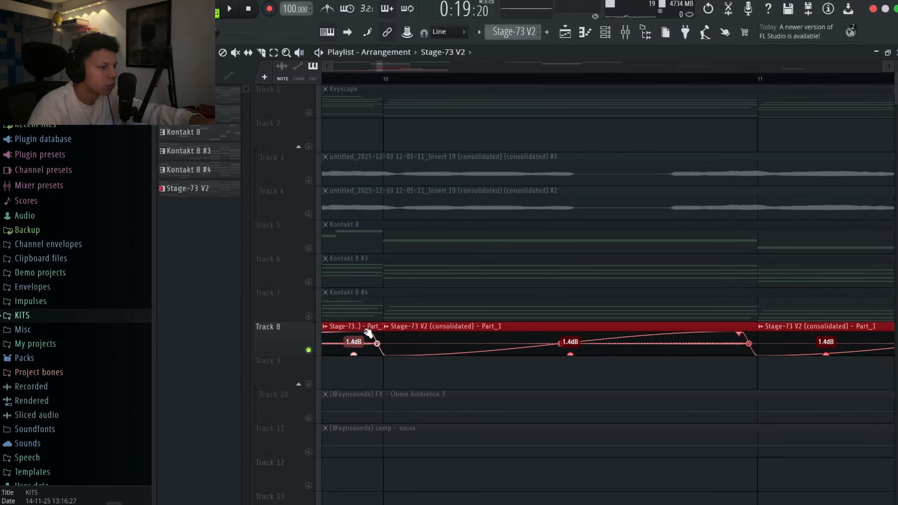
scroll(397, 82, down, 6)
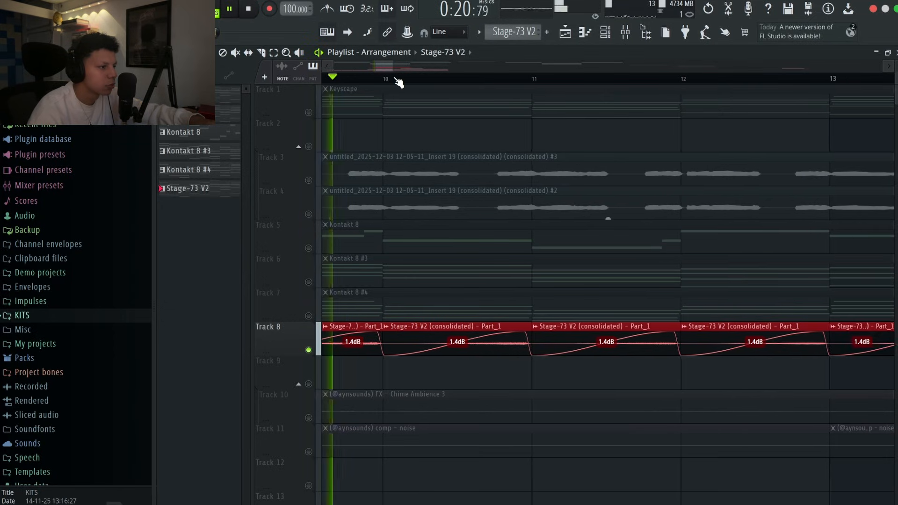
scroll(398, 82, down, 2)
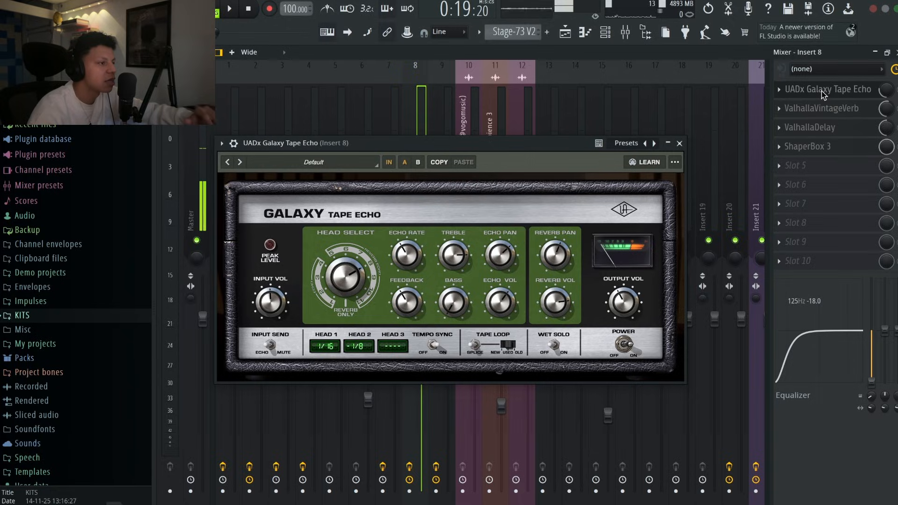
Step: Review the effects on mixer Insert 8 from UADx Galaxy Tape Echo through ShaperBox 3, and return to the playlist
click(833, 110)
click(833, 109)
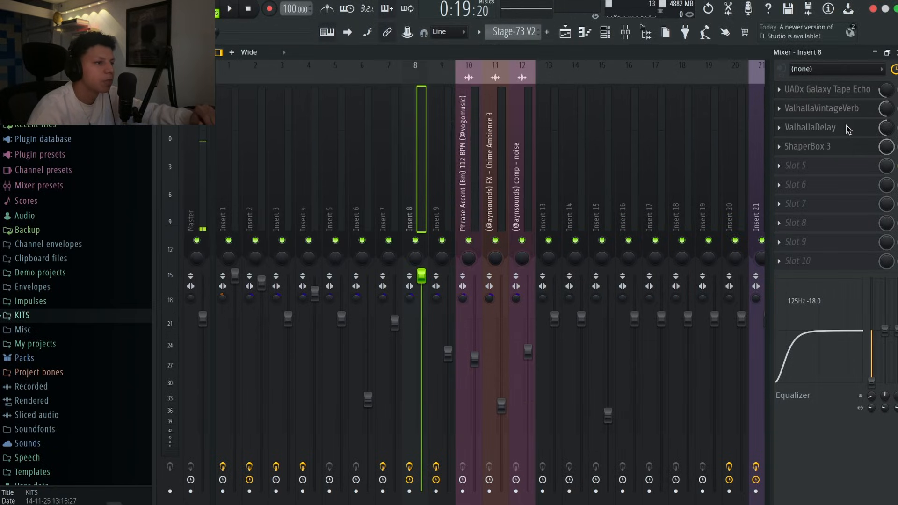
click(846, 127)
click(845, 127)
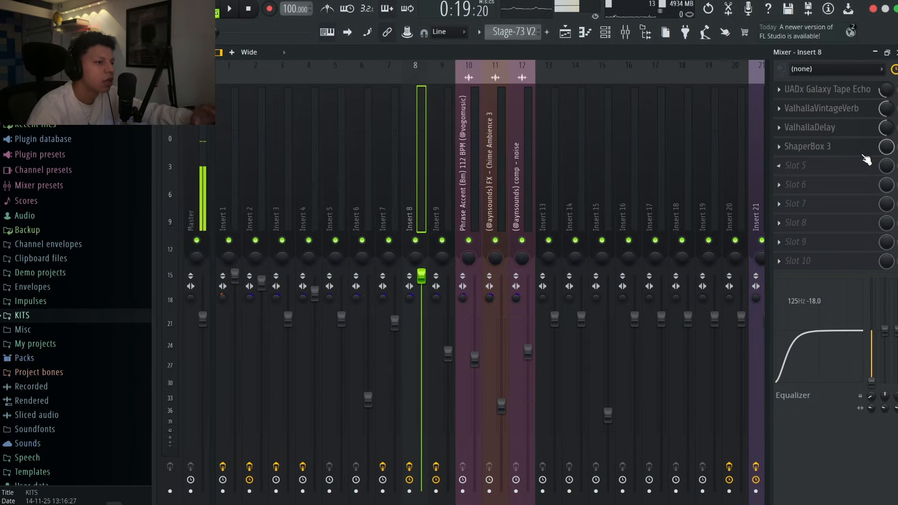
click(823, 146)
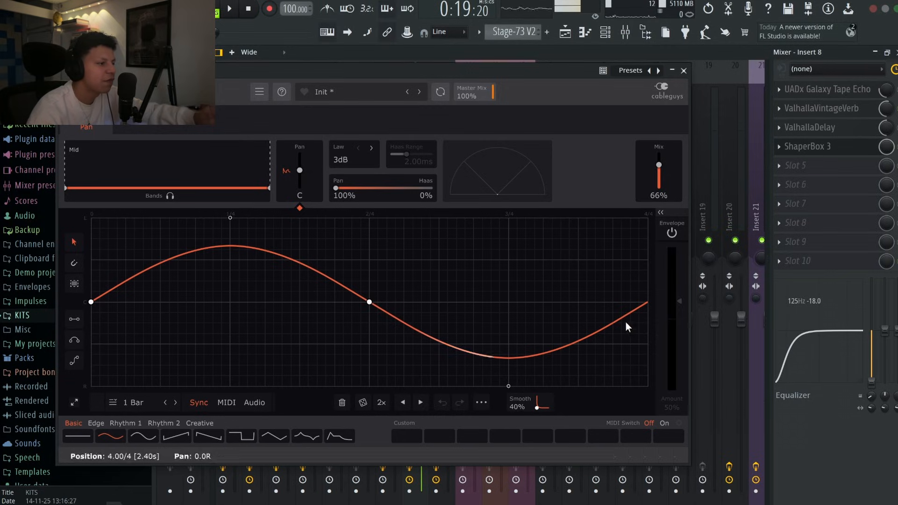
click(684, 71)
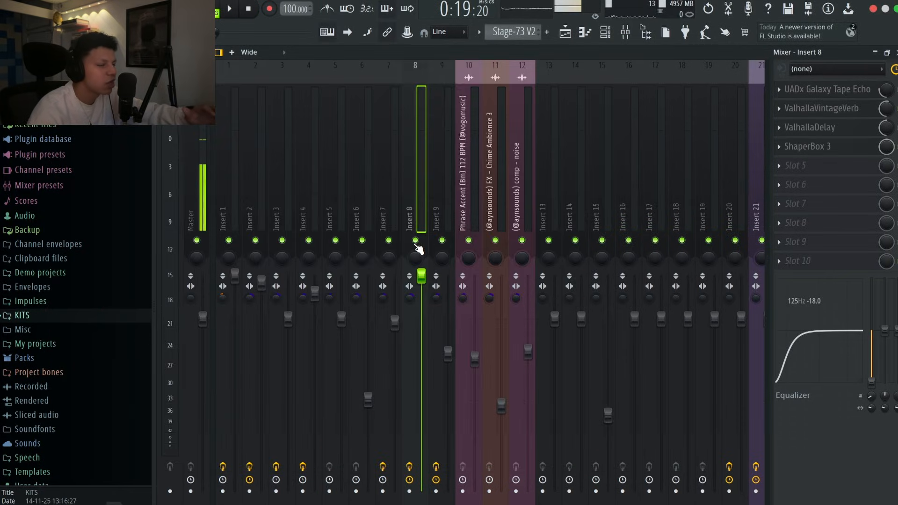
click(896, 53)
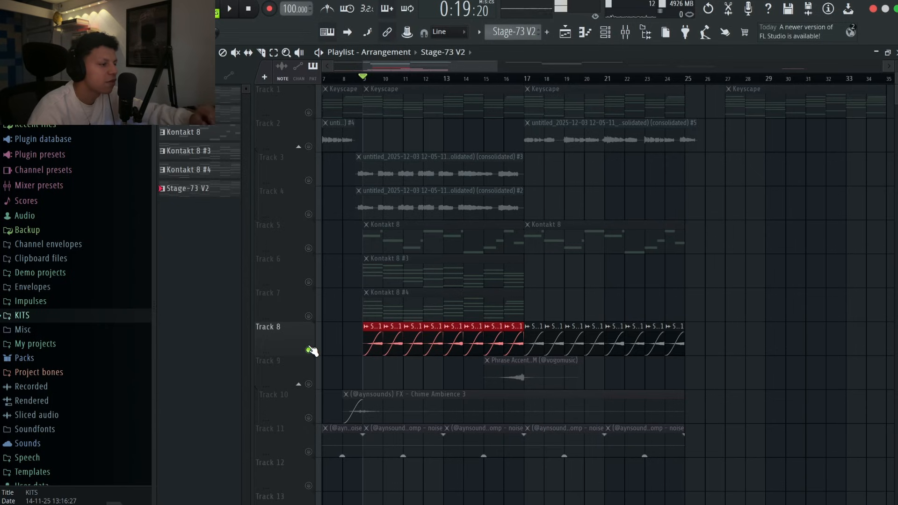
Step: Unsolo Track 8 and play all tracks from bar 9, deleting the stray Stage-73 V2 clip on Track 7
right_click(311, 350)
key(space)
click(683, 304)
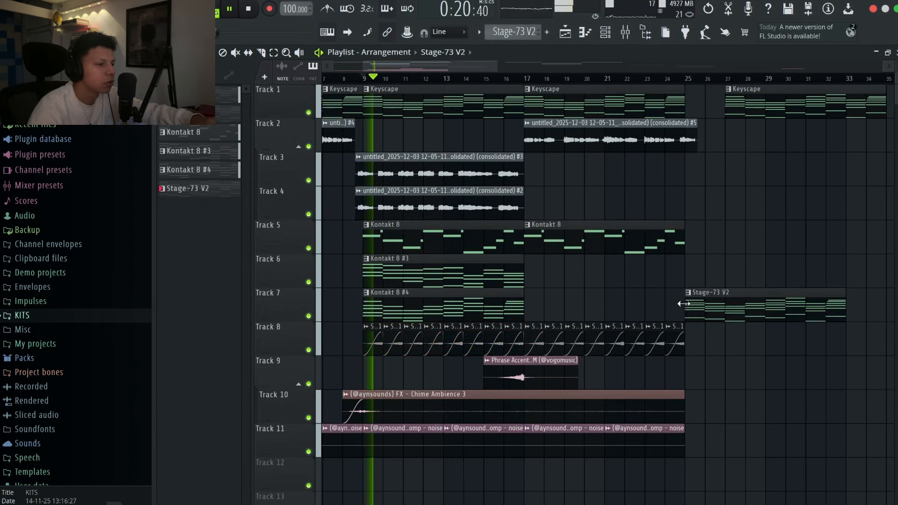
right_click(706, 308)
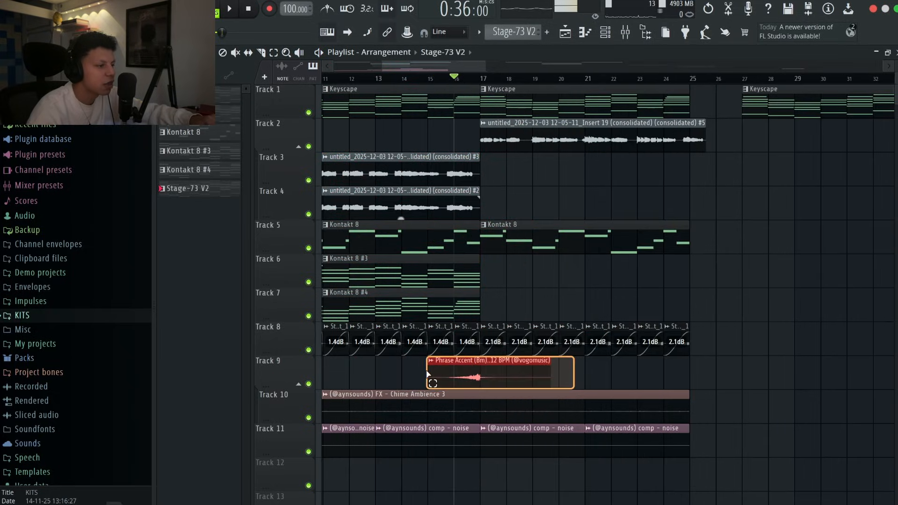
Step: Solo Track 9 to audition the Phrase Accent clip, and play it again together with all the other tracks
drag(427, 374, 427, 374)
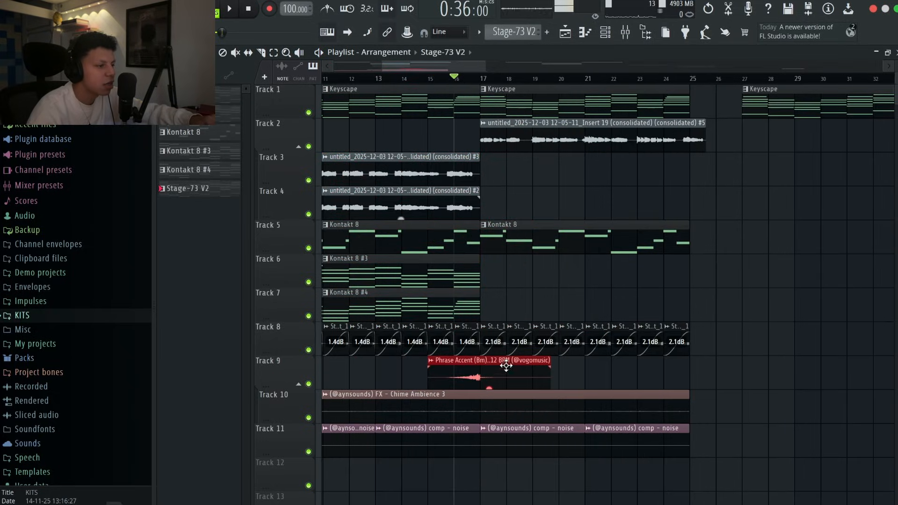
drag(740, 356, 493, 84)
right_click(308, 384)
click(640, 379)
right_click(687, 376)
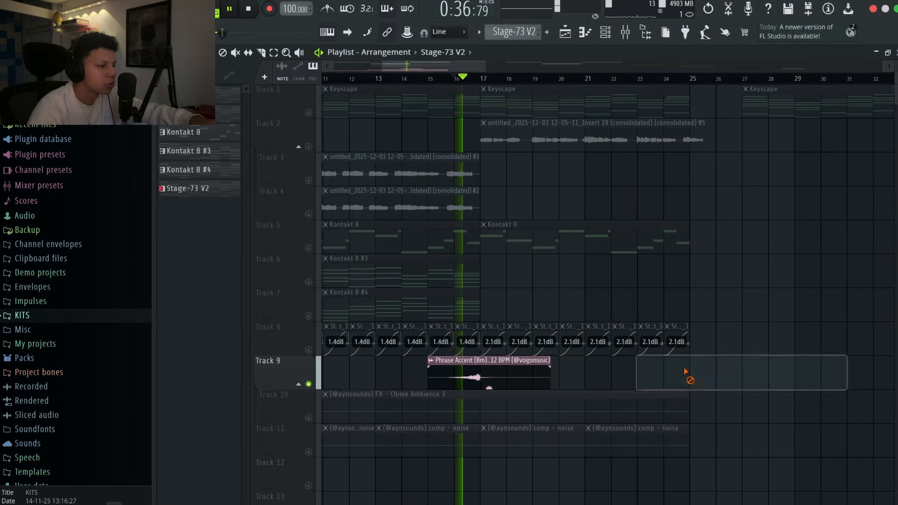
right_click(309, 384)
key(space)
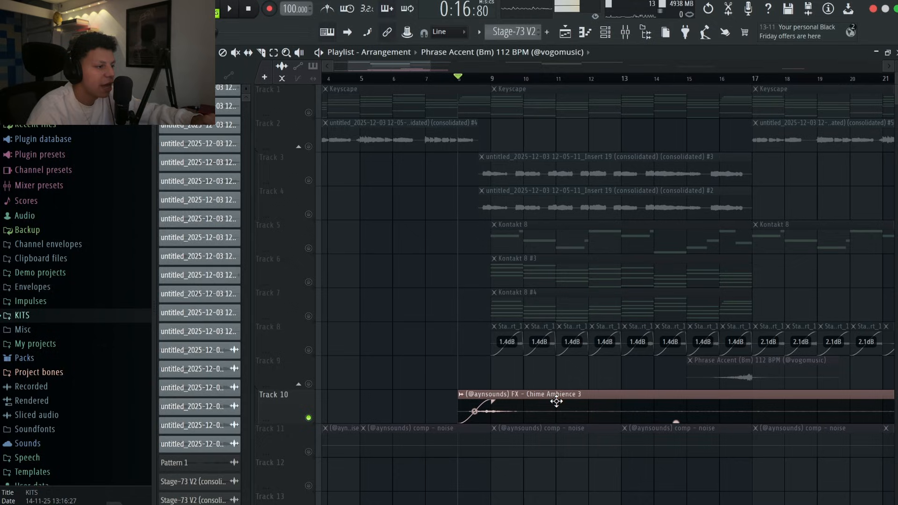
Step: Review the clip settings of FX - Chime Ambience 3 and comp - noise, and audition both sounds soloed
double_click(556, 401)
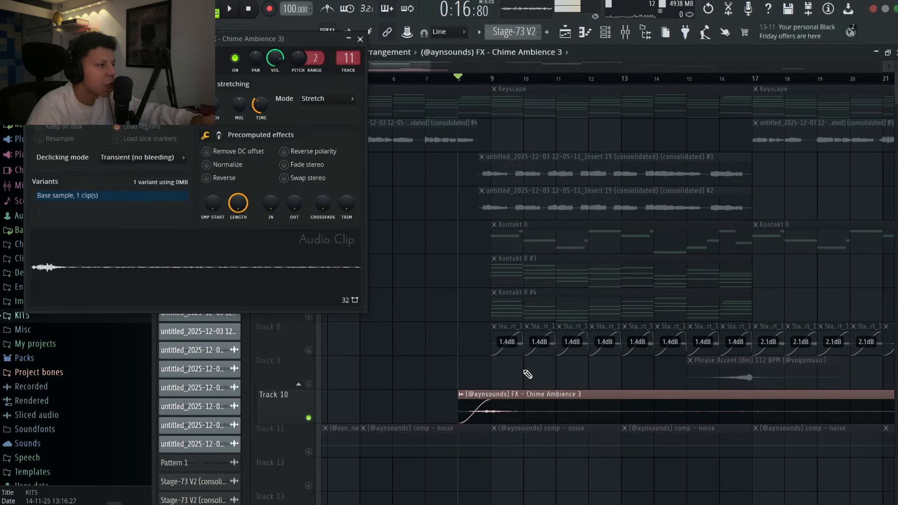
click(360, 39)
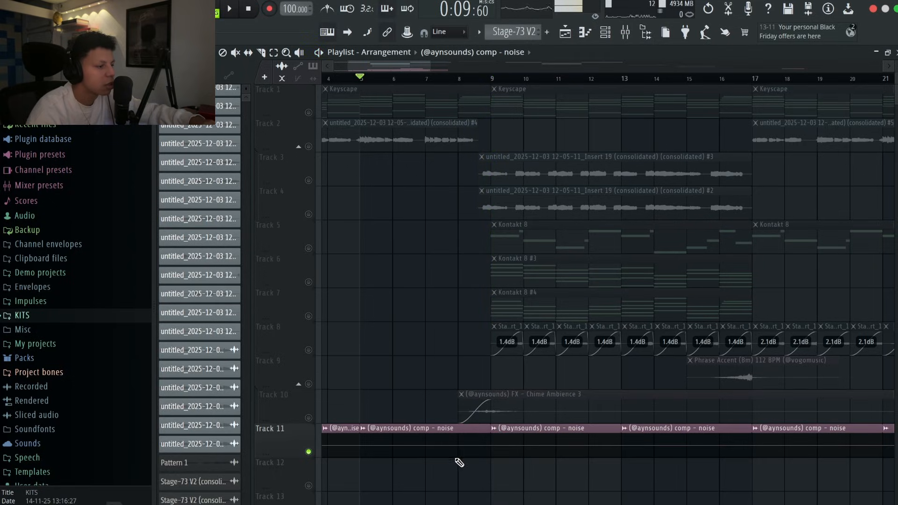
double_click(443, 452)
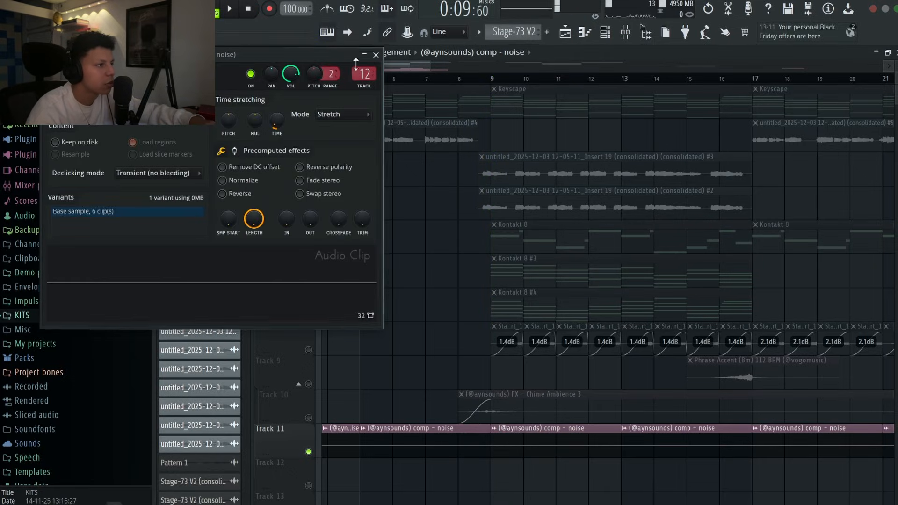
click(375, 55)
key(space)
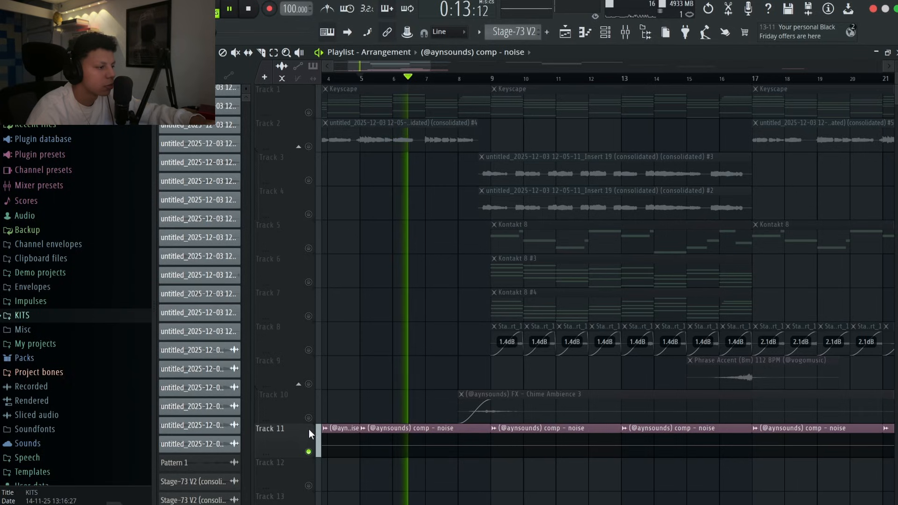
Step: Unsolo Track 11 and play the full arrangement, skipping ahead to about bar 16
right_click(309, 451)
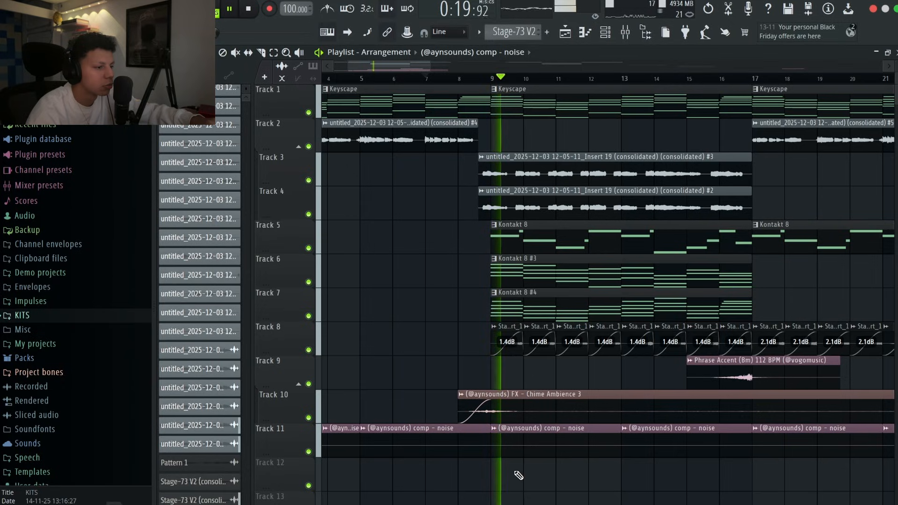
scroll(531, 80, down, 2)
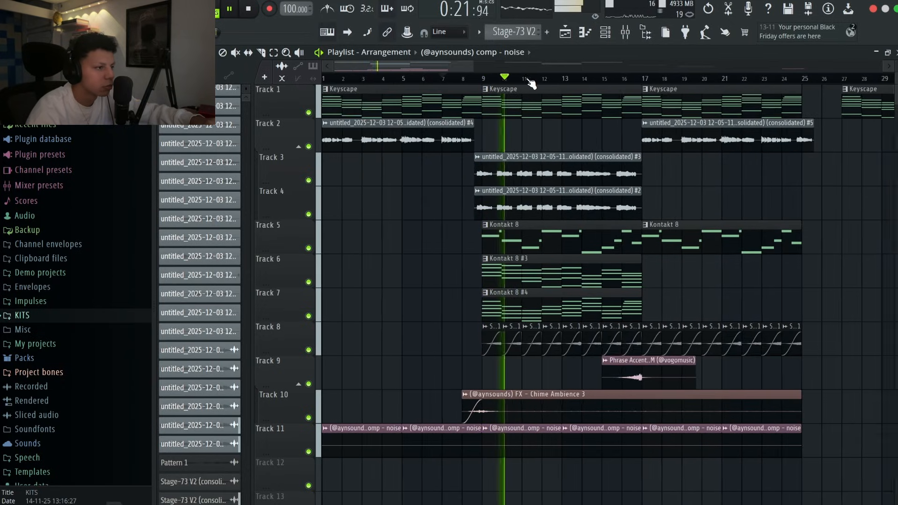
scroll(531, 81, down, 2)
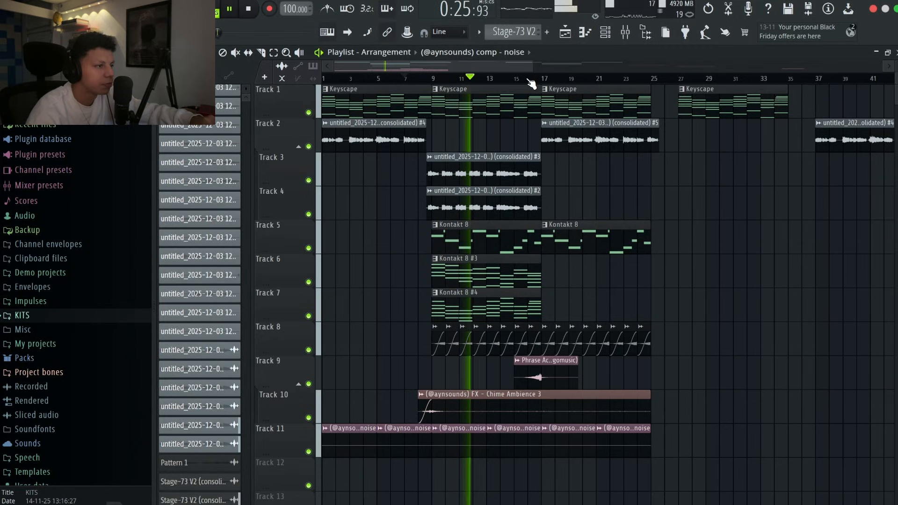
click(529, 78)
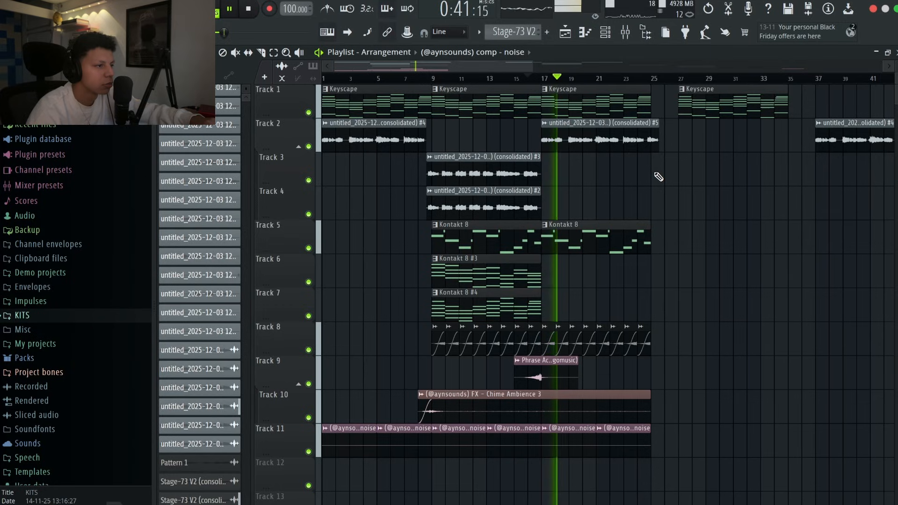
key(space)
Step: Return the playhead to the start and look over all the clips in the full arrangement
scroll(387, 80, down, 3)
scroll(391, 71, up, 4)
drag(391, 72, 425, 110)
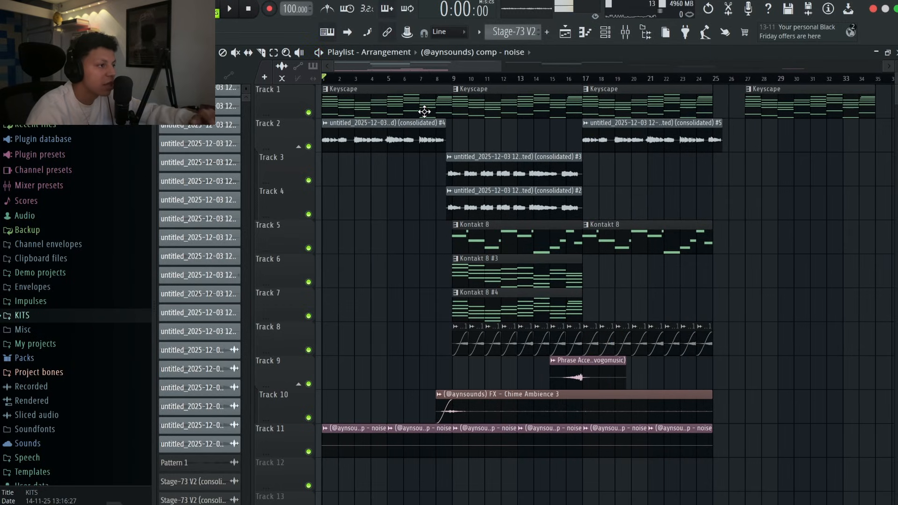
scroll(425, 110, up, 1)
drag(797, 449, 340, 104)
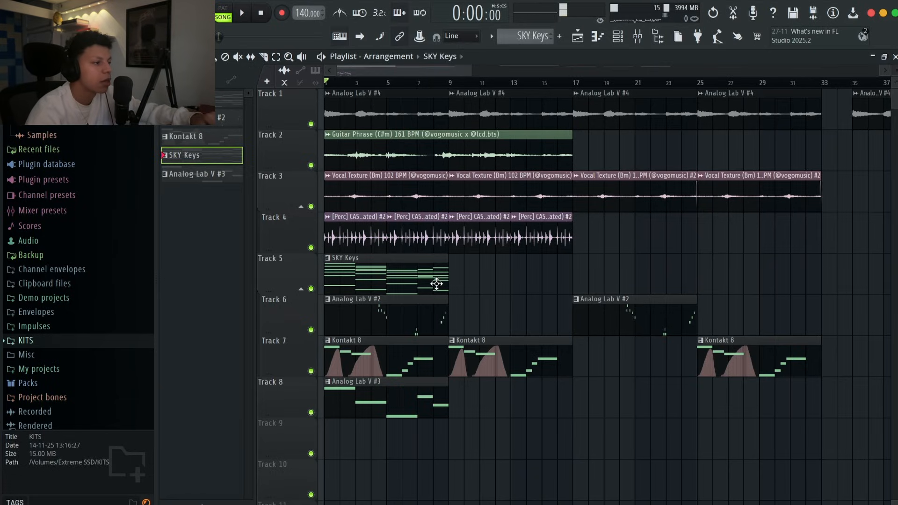
Step: Examine the SKY Keys clip on Track 5 in the 140 BPM project's arrangement
drag(466, 276, 405, 284)
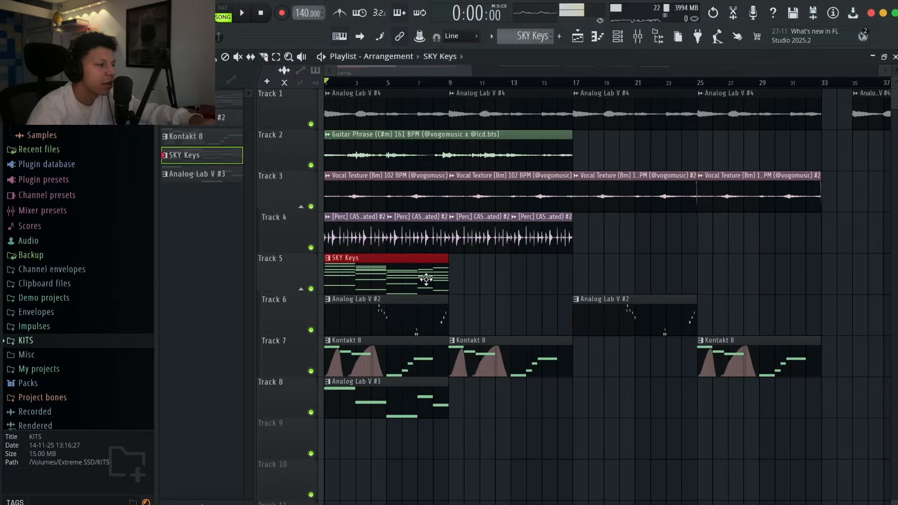
super+click(496, 262)
scroll(497, 262, down, 3)
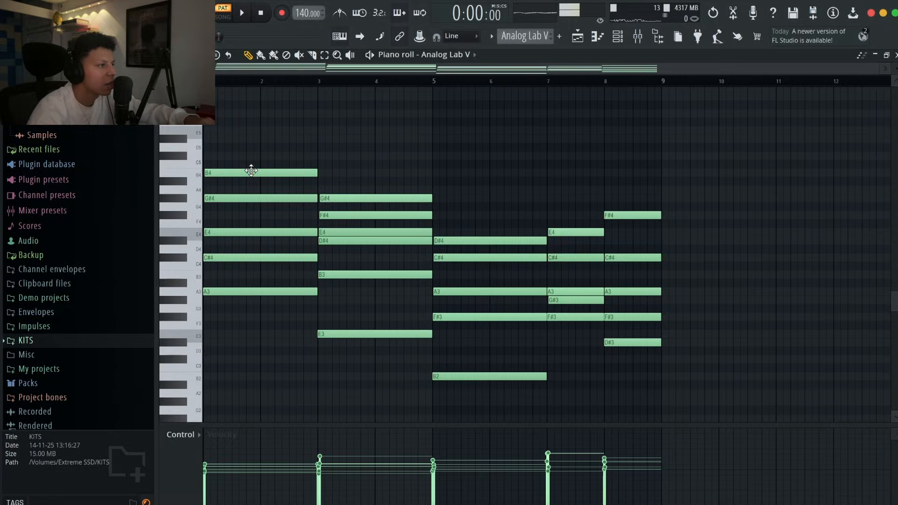
Step: Examine and play the Analog Lab V chord progression in the piano roll, and return to the arrangement
scroll(341, 240, down, 2)
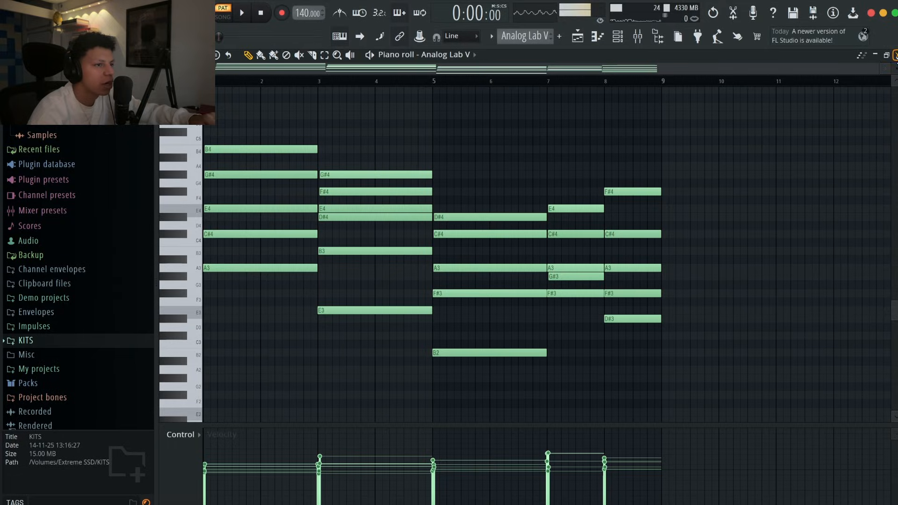
click(895, 55)
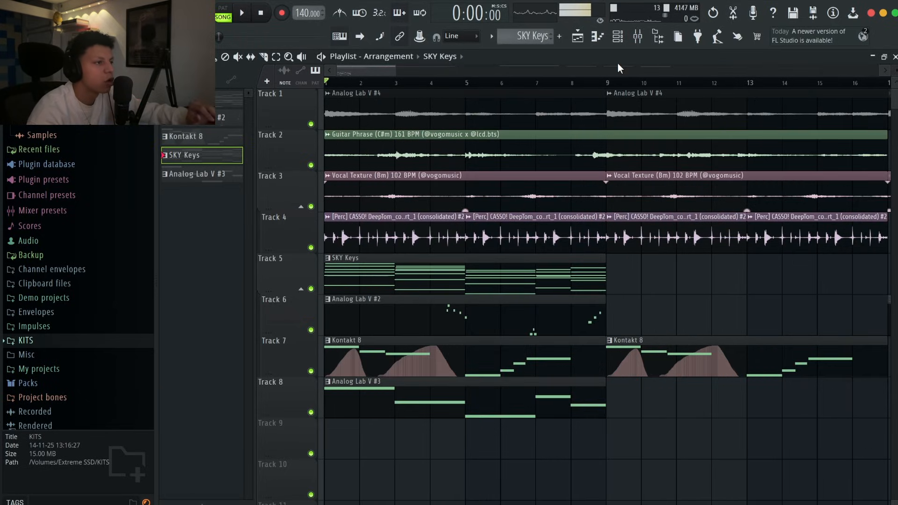
Step: Examine the SKY Keys instrument on the Old Sax preset and look through its Vintage Tape preset list
click(618, 35)
click(444, 226)
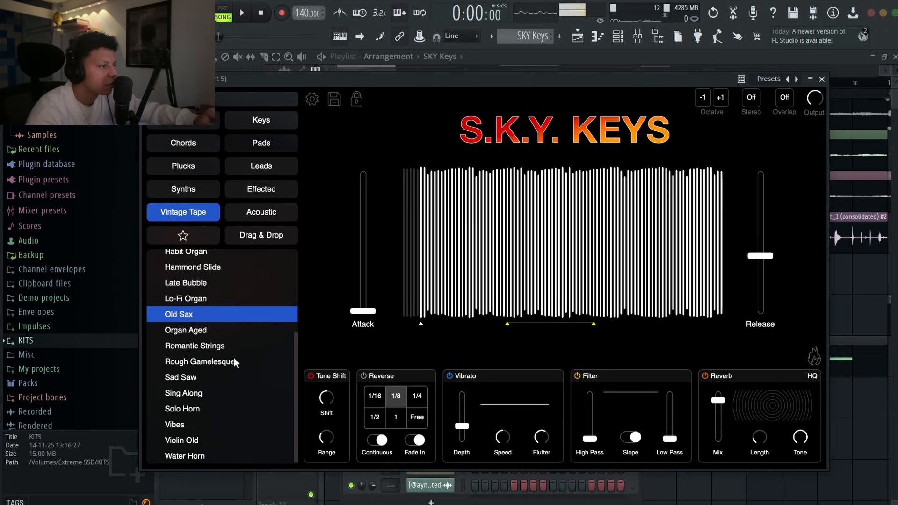
scroll(234, 289, up, 3)
scroll(227, 363, down, 3)
scroll(220, 328, up, 1)
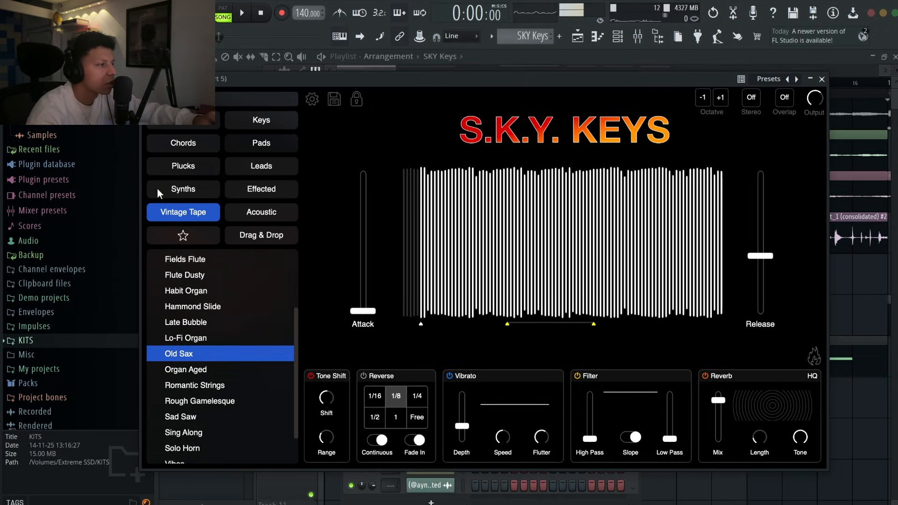
click(822, 79)
Step: Examine the SKY Keys chord notes across bars 1 to 8 in the piano roll and play them
key(F7)
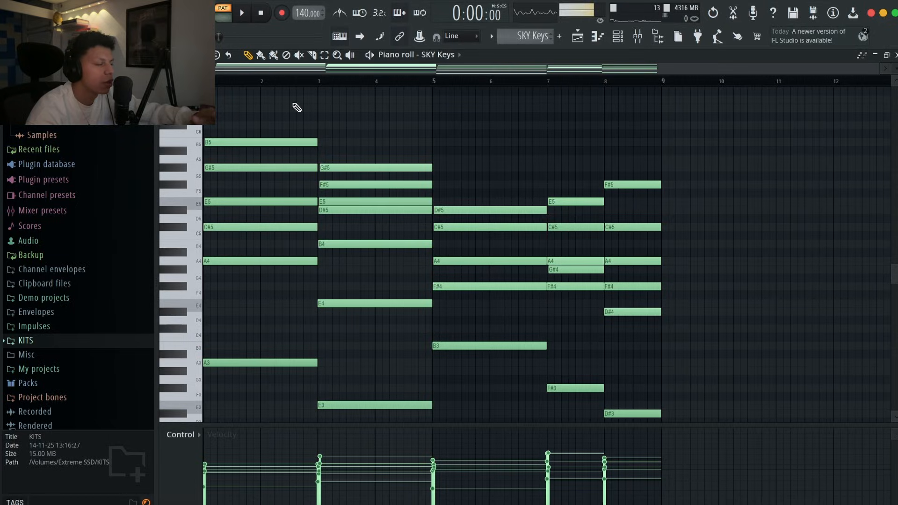
scroll(414, 206, down, 1)
scroll(424, 208, up, 1)
scroll(435, 208, down, 1)
key(space)
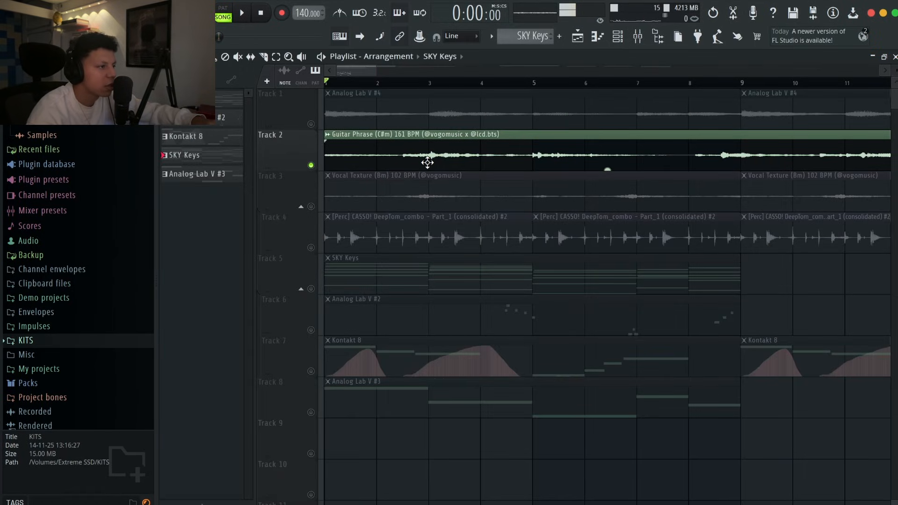
Step: Audition the Guitar Phrase on Track 2 and the Vocal Texture on Track 3, each soloed
key(space)
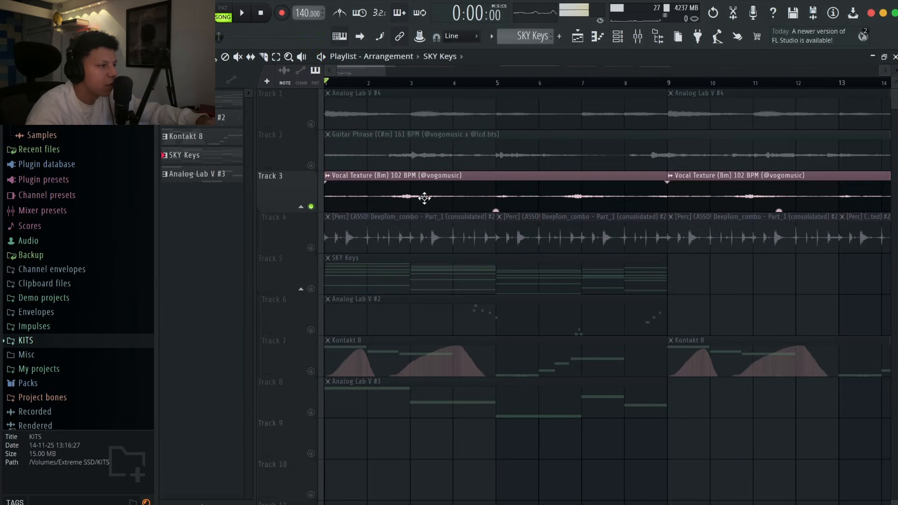
key(space)
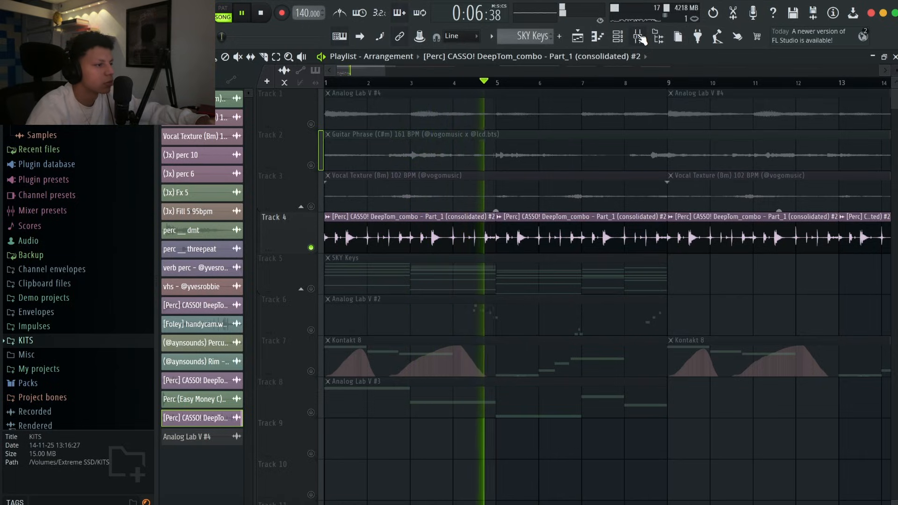
Step: Audition the individual percussion clips on Tracks 16 to 23 and mute the two clips on Track 23
scroll(371, 271, down, 9)
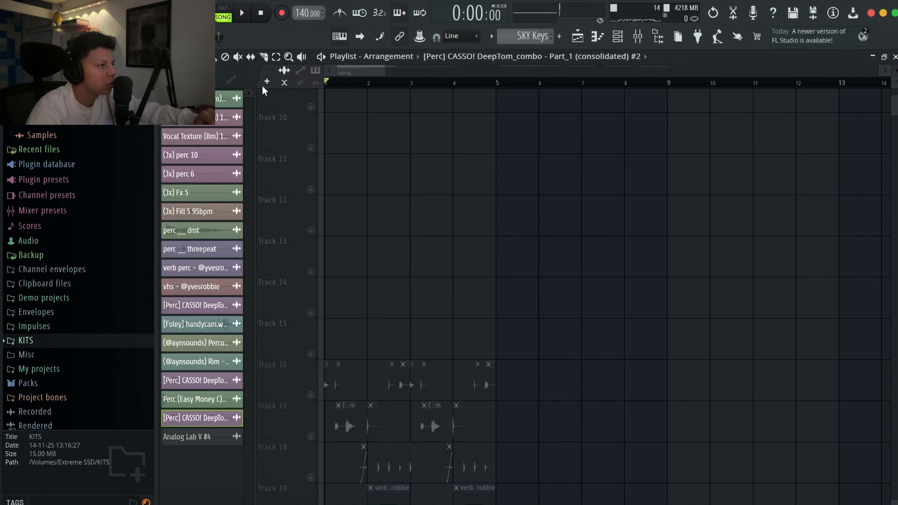
scroll(416, 253, down, 6)
drag(614, 449, 229, 170)
click(541, 202)
key(space)
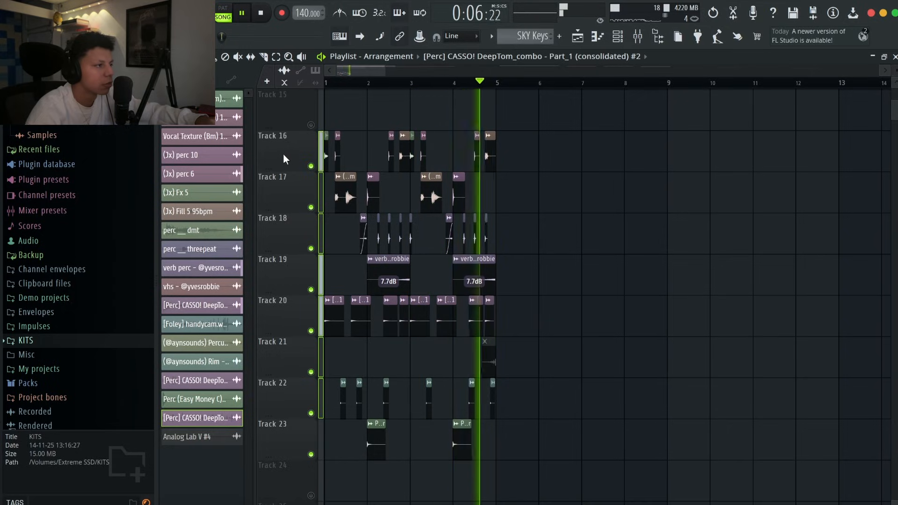
key(space)
key(t)
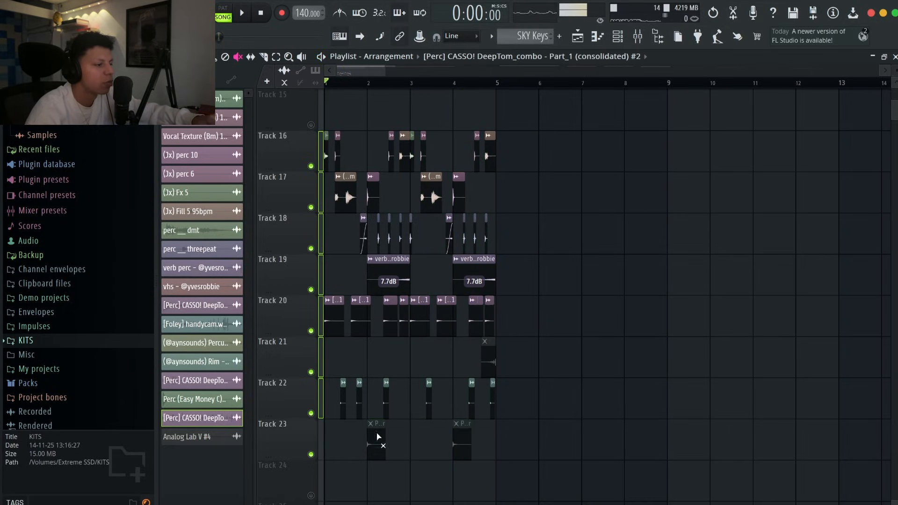
Step: Review the perc loop mixer track's effects: both ValhallaVintageVerb reverbs and Cymatics Origin
key(F9)
click(832, 94)
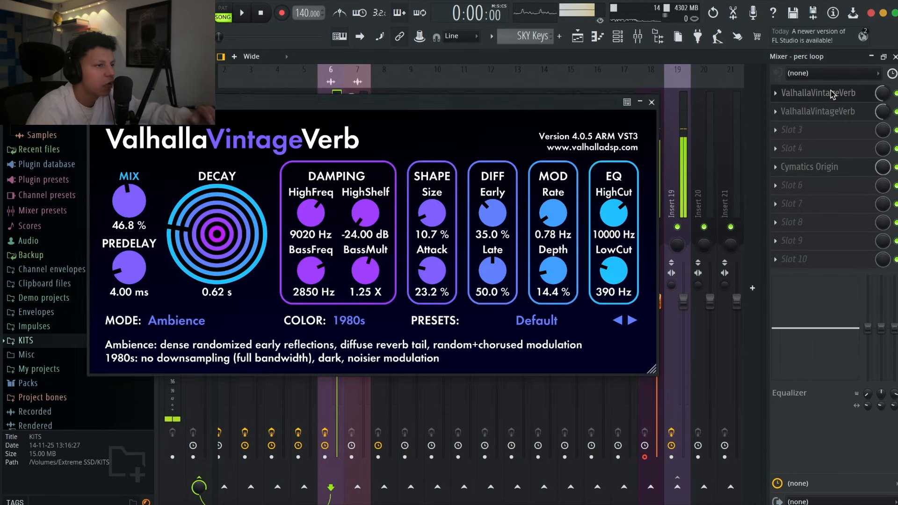
click(855, 109)
key(Escape)
key(Escape)
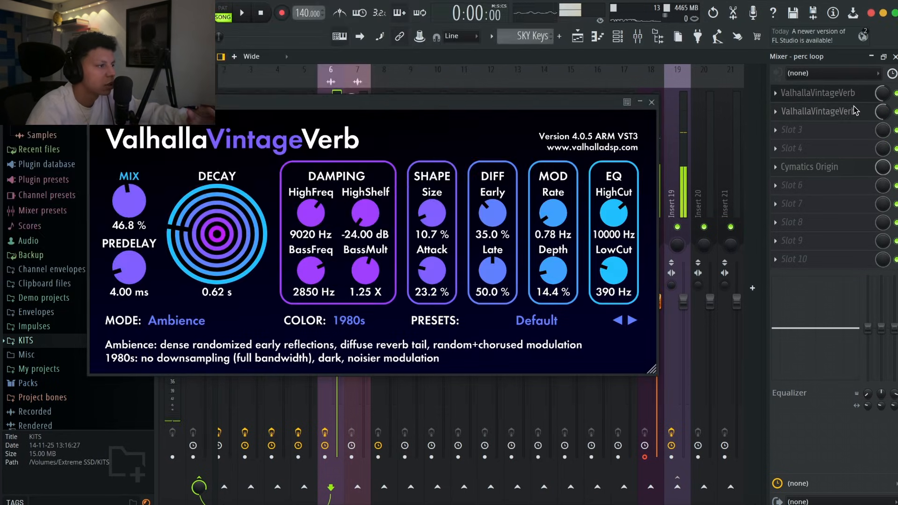
click(838, 172)
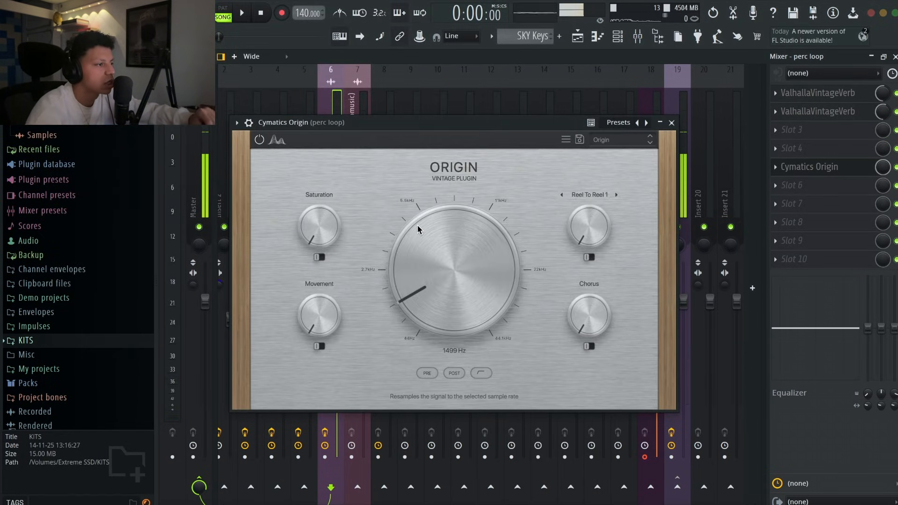
click(671, 123)
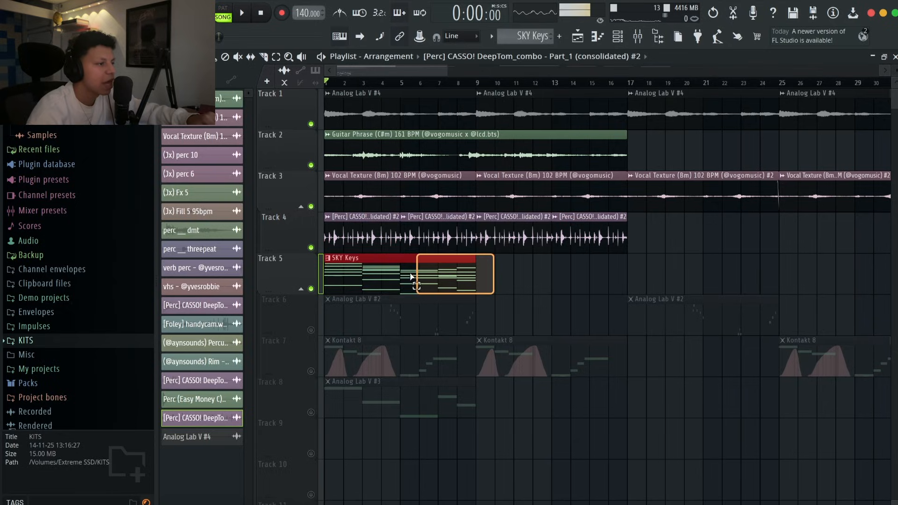
Step: Play Tracks 1 to 5 together, marking the Guitar Phrase and first Vocal Texture clips and clearing the selection
drag(341, 89, 495, 295)
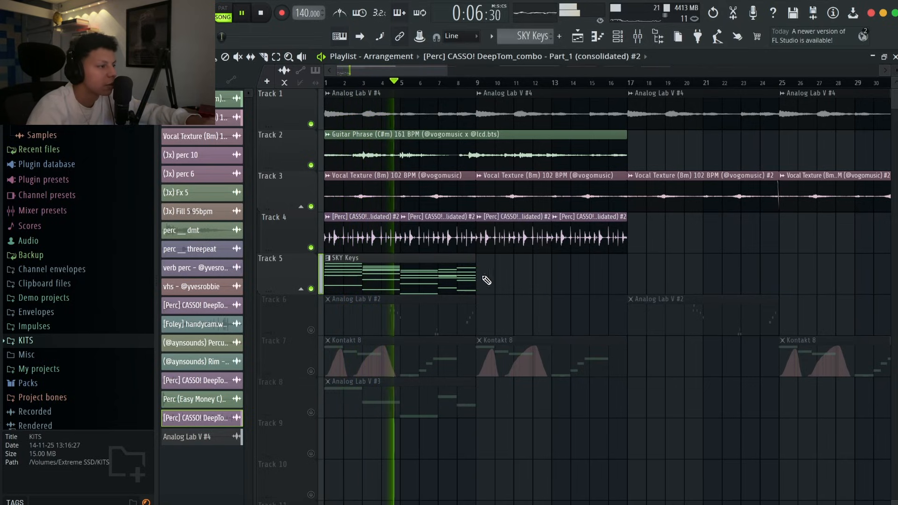
drag(362, 152, 399, 197)
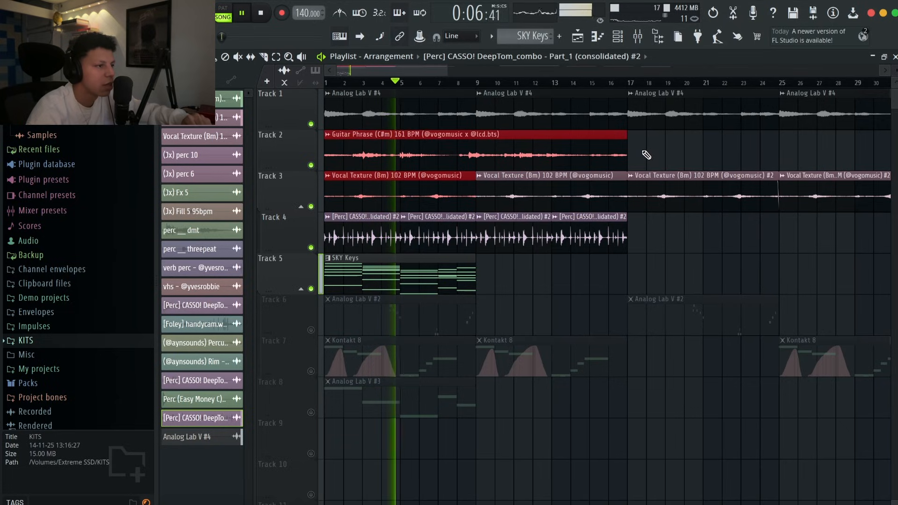
click(646, 155)
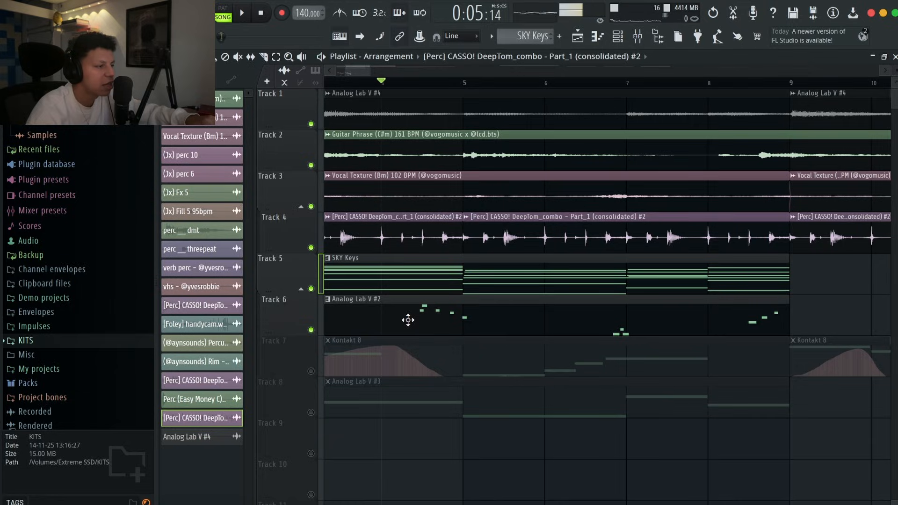
Step: Examine and play the Analog Lab V #2 melody on Track 6, and check its Love Is Gone preset
double_click(408, 319)
key(space)
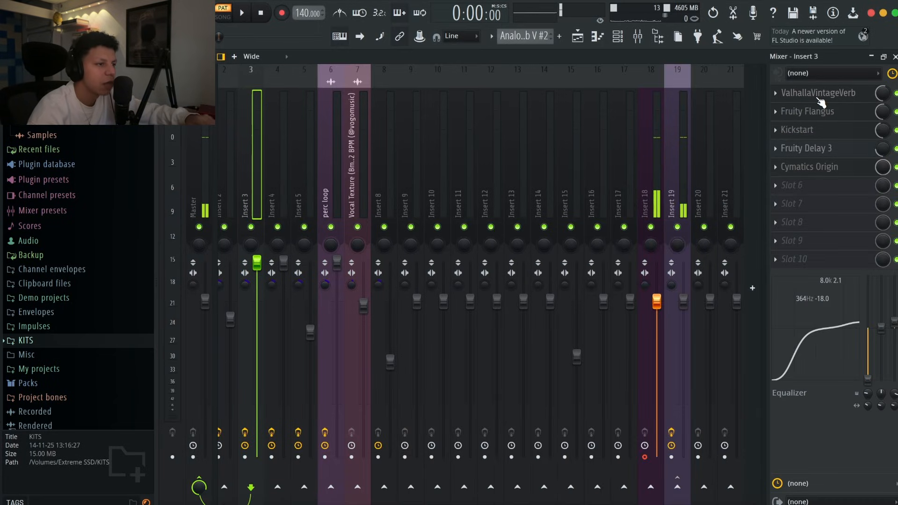
Step: Review Insert 3's effects chain: ValhallaVintageVerb, Fruity Flangus, Kickstart, Fruity Delay 3 and Cymatics Origin
click(819, 94)
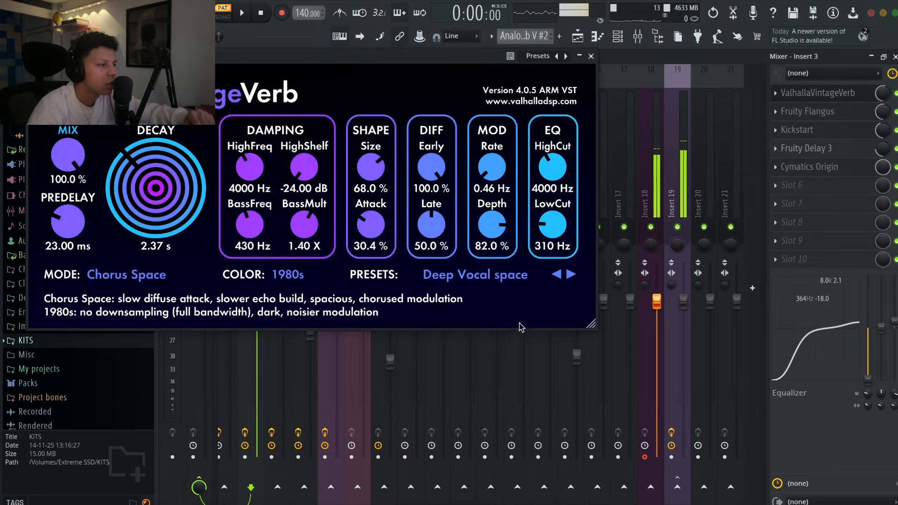
click(807, 112)
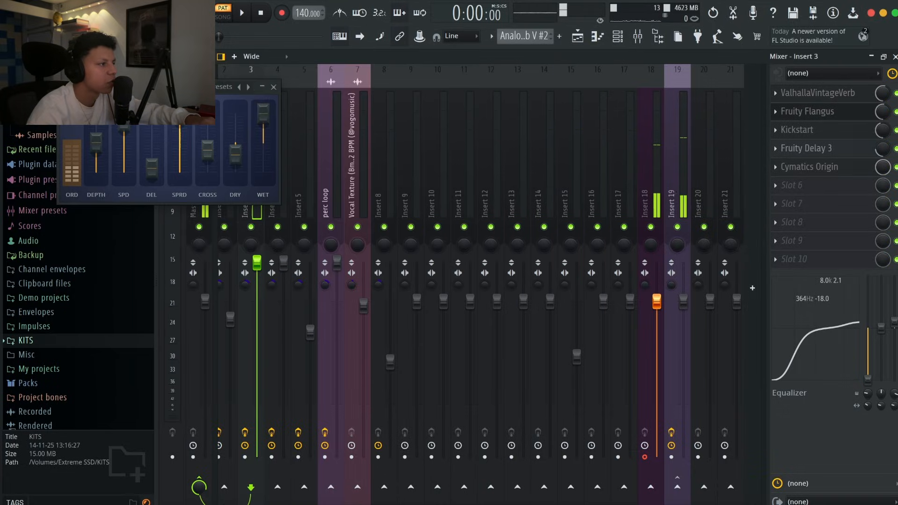
drag(205, 86, 285, 103)
click(805, 129)
click(832, 148)
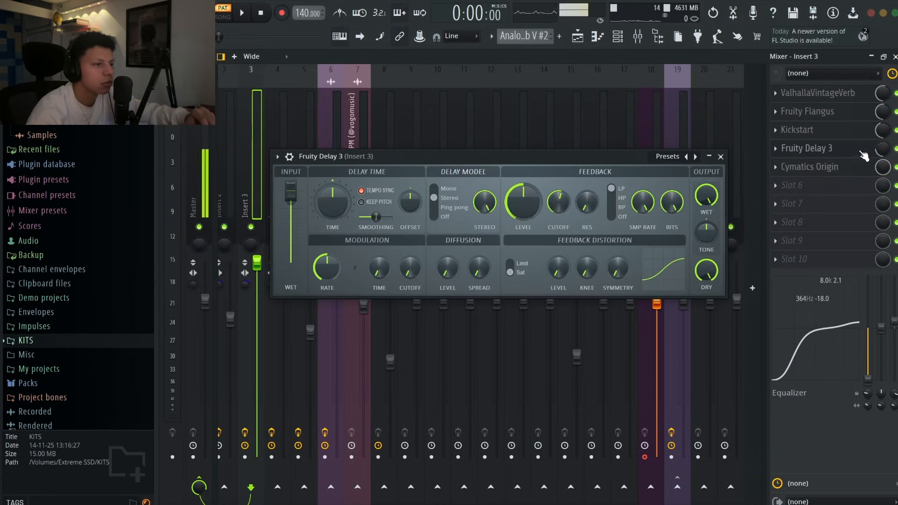
click(837, 167)
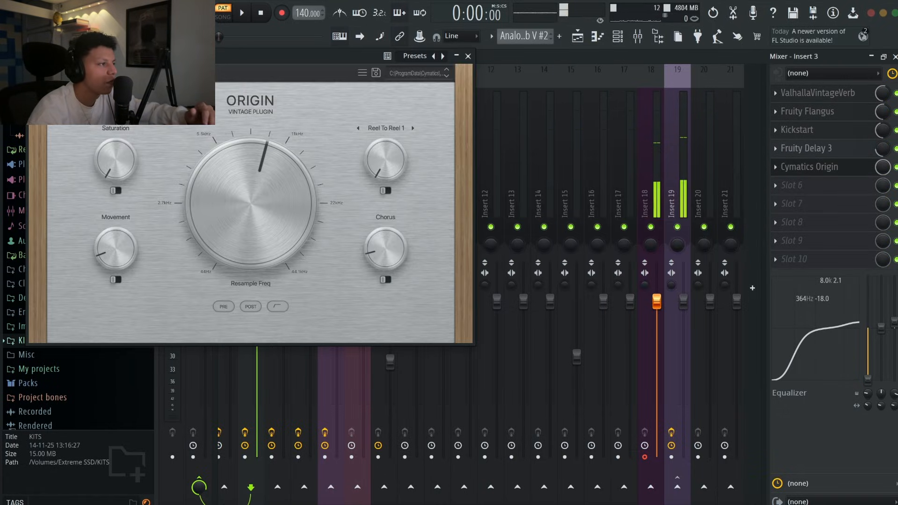
click(541, 111)
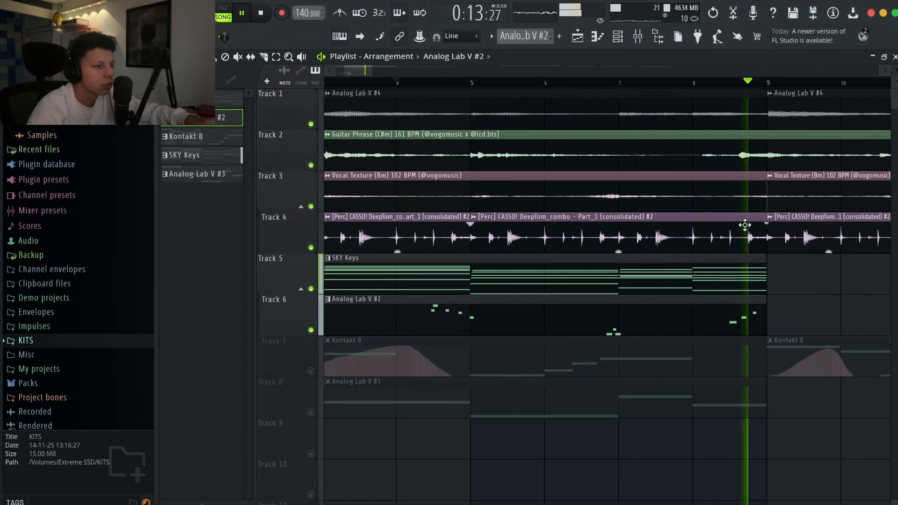
Step: Stop playback and examine the Kontakt 8 part on Track 7 and its 40s Very Own - Keys instrument
key(space)
double_click(507, 344)
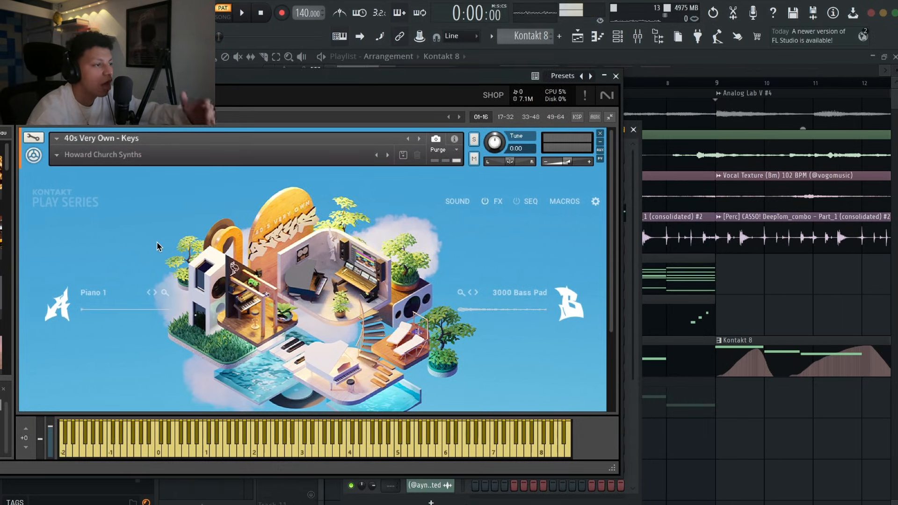
click(616, 76)
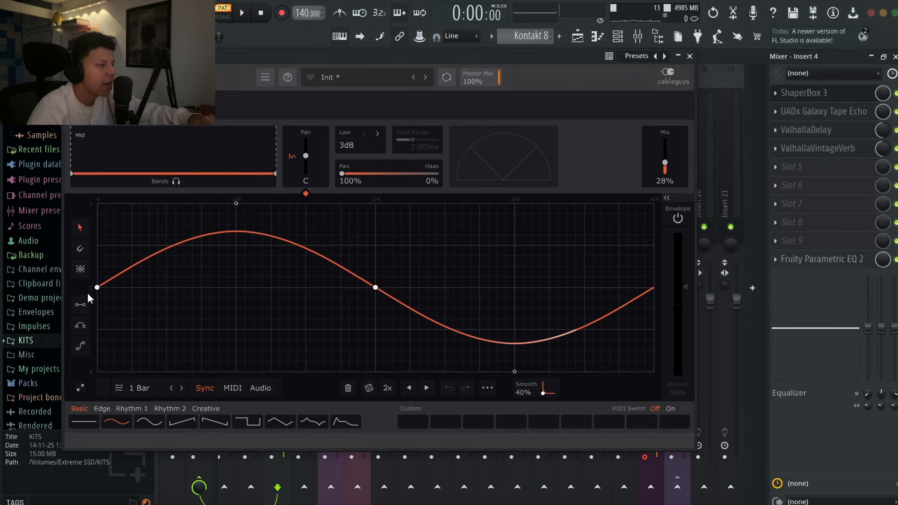
Step: Review Insert 4's UADx Galaxy Tape Echo, ValhallaDelay, ValhallaVintageVerb and Fruity Parametric EQ 2, and return to the arrangement
click(816, 113)
click(841, 131)
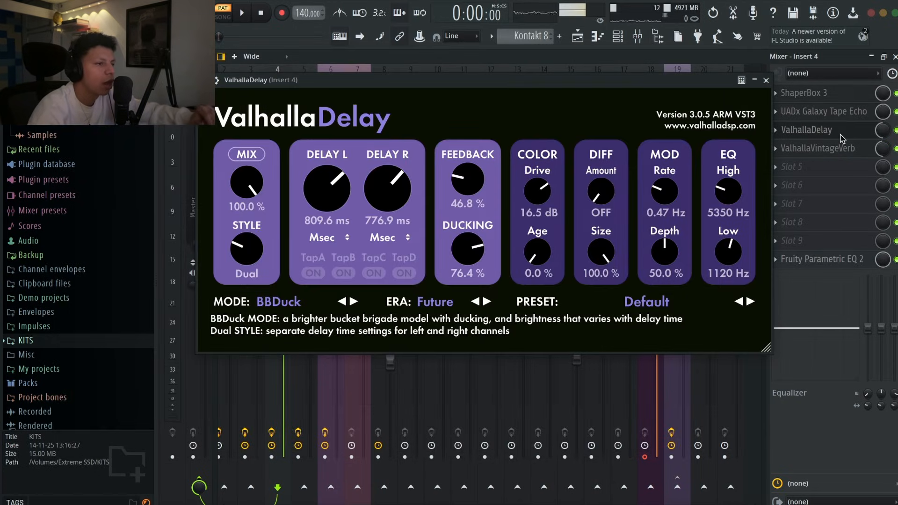
click(840, 131)
click(819, 149)
click(788, 147)
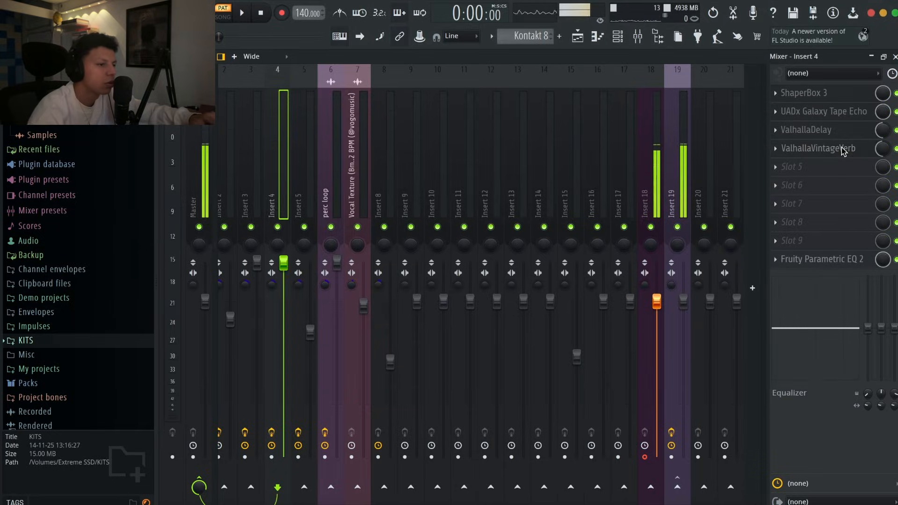
click(819, 260)
key(F5)
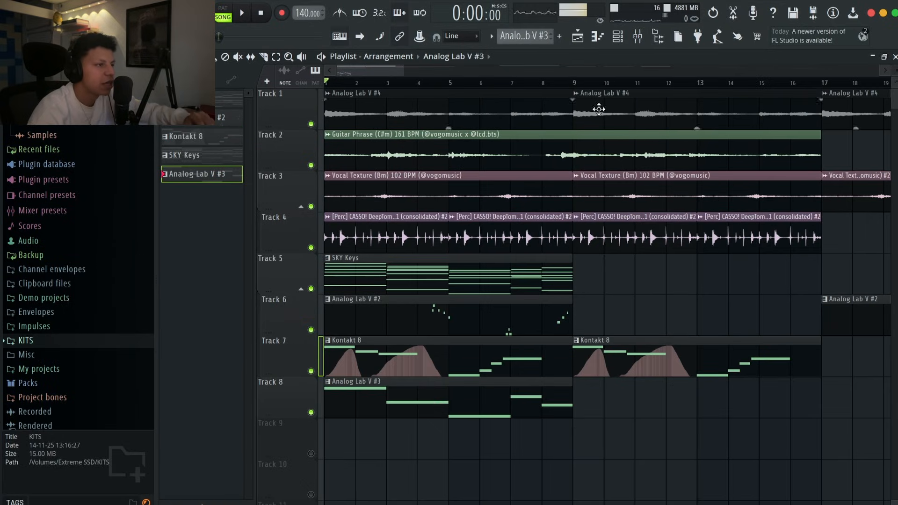
Step: Check the Analog Lab V #3 channel, look over the arrangement up to bar 33 and play it from the start
click(617, 37)
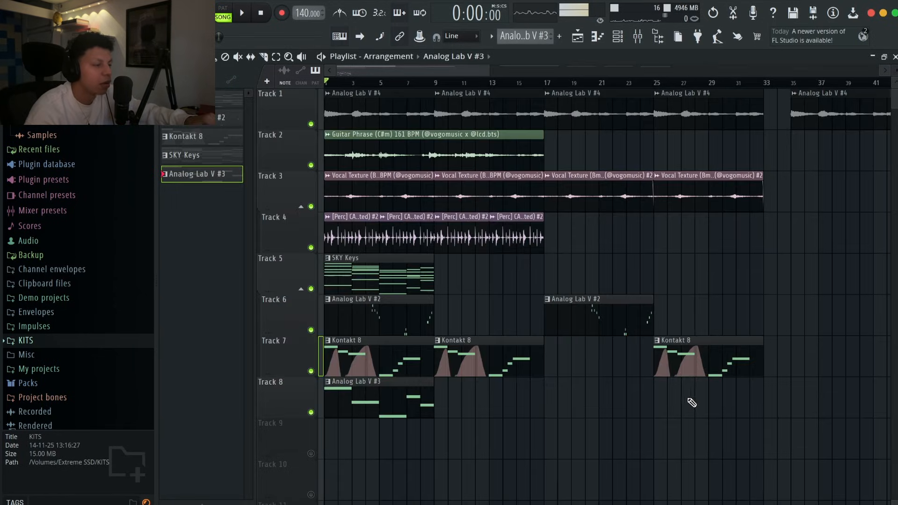
drag(763, 421, 299, 90)
click(772, 245)
key(space)
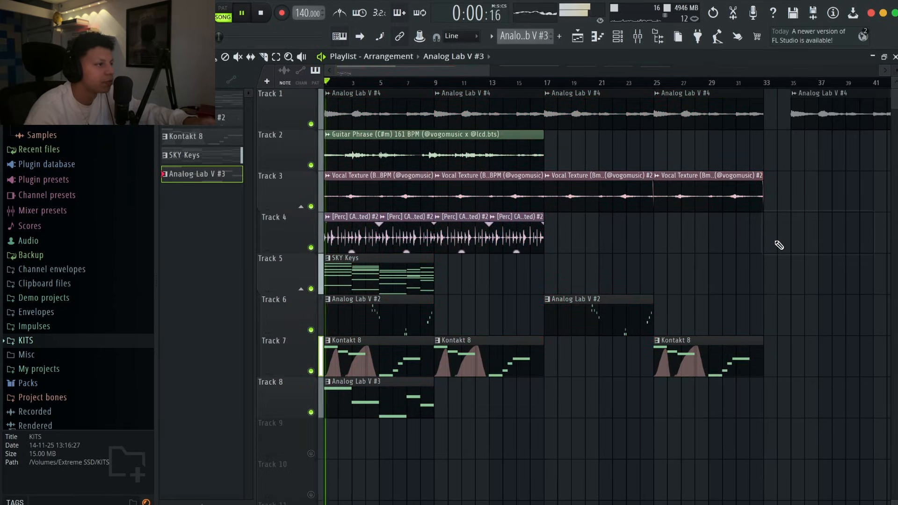